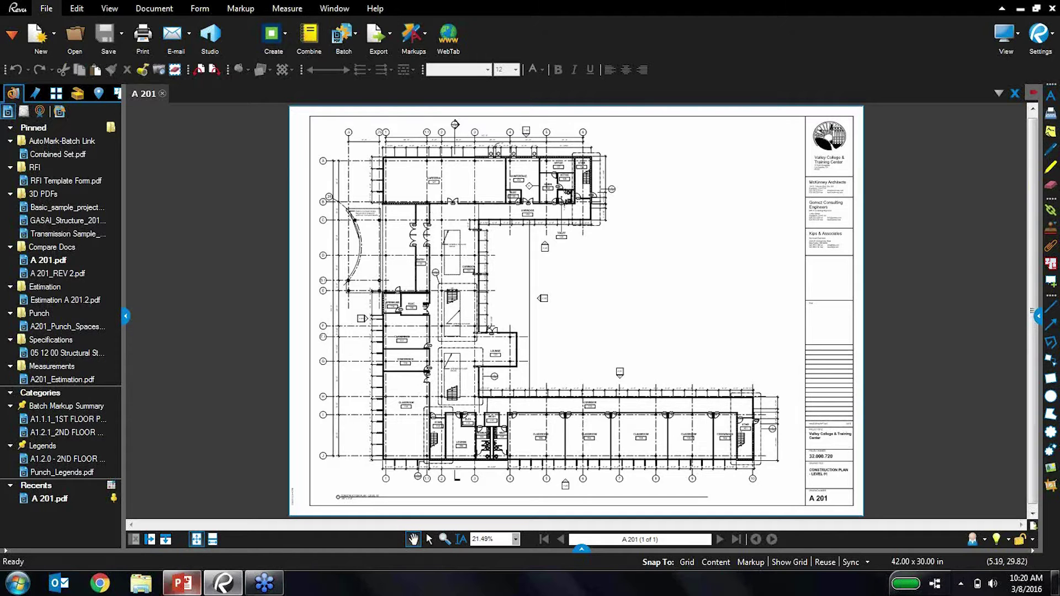
# Step: Switch to the PowerPoint deck and show slide 4, the 'Bluebeam Revu' overview
pyautogui.click(182, 584)
pyautogui.click(56, 421)
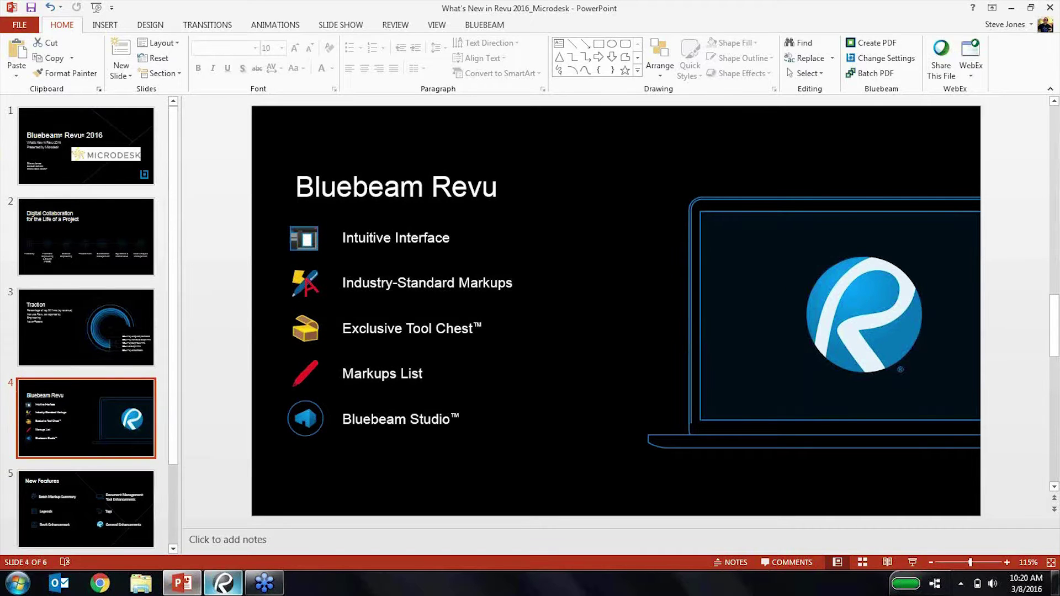
# Step: Bring Bluebeam Revu back to the front with the A 201 floor plan
pyautogui.click(217, 587)
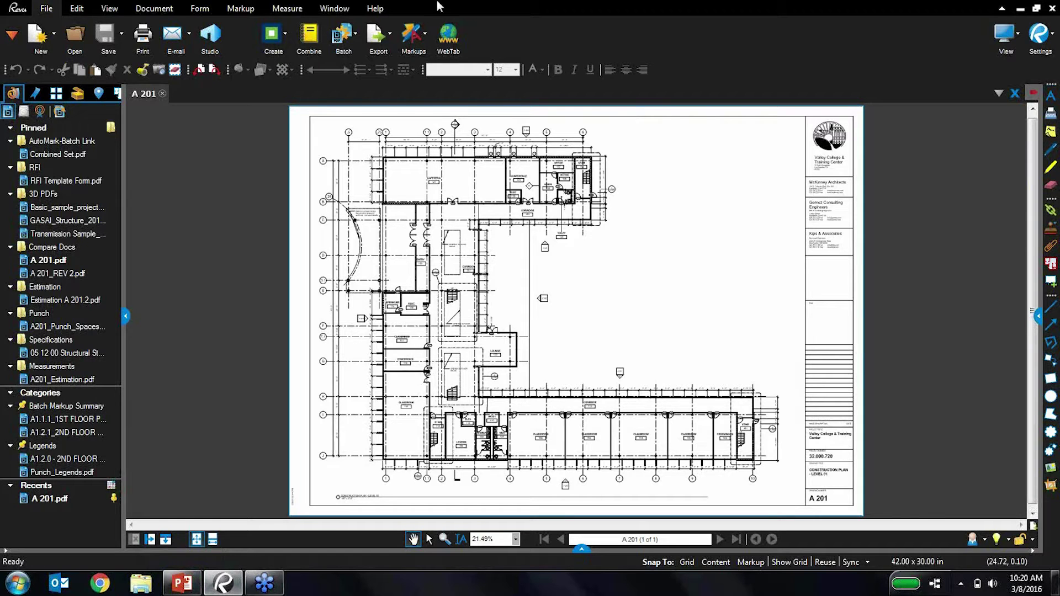
# Step: Show the View ribbon with its Tabs, Toolbars, Profiles and Rotate View tools
pyautogui.click(115, 6)
# Step: Switch the interface profile to Design Review, then to Advanced with its pinned files panel
pyautogui.click(359, 34)
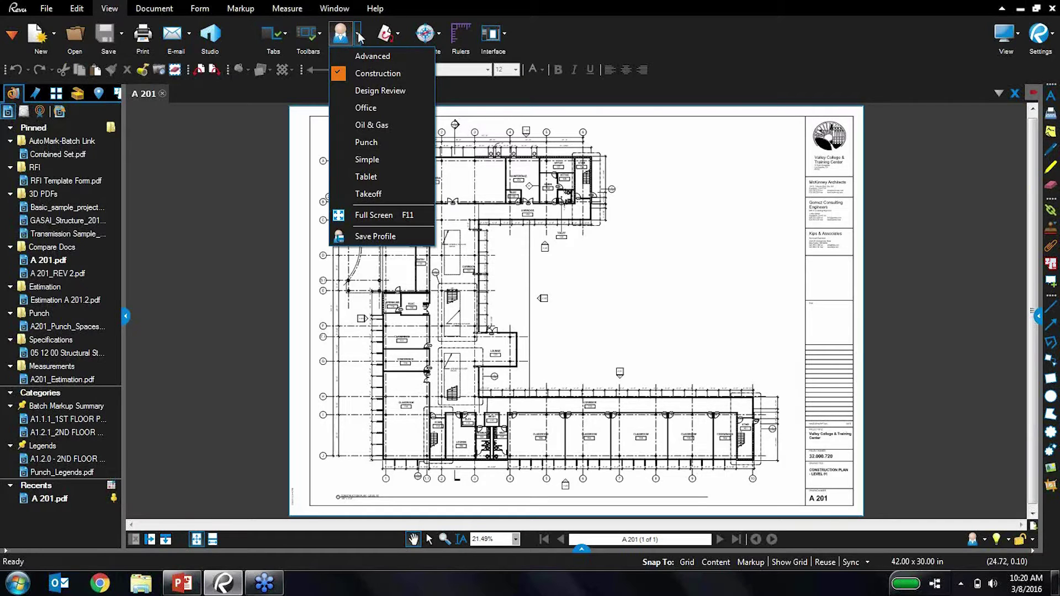
pyautogui.click(370, 91)
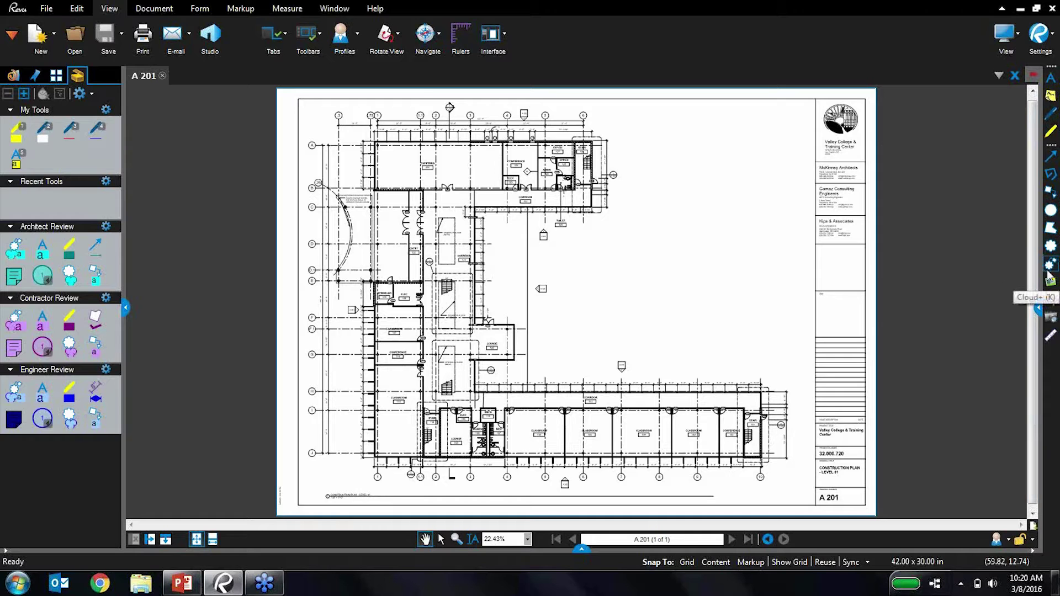
pyautogui.click(358, 34)
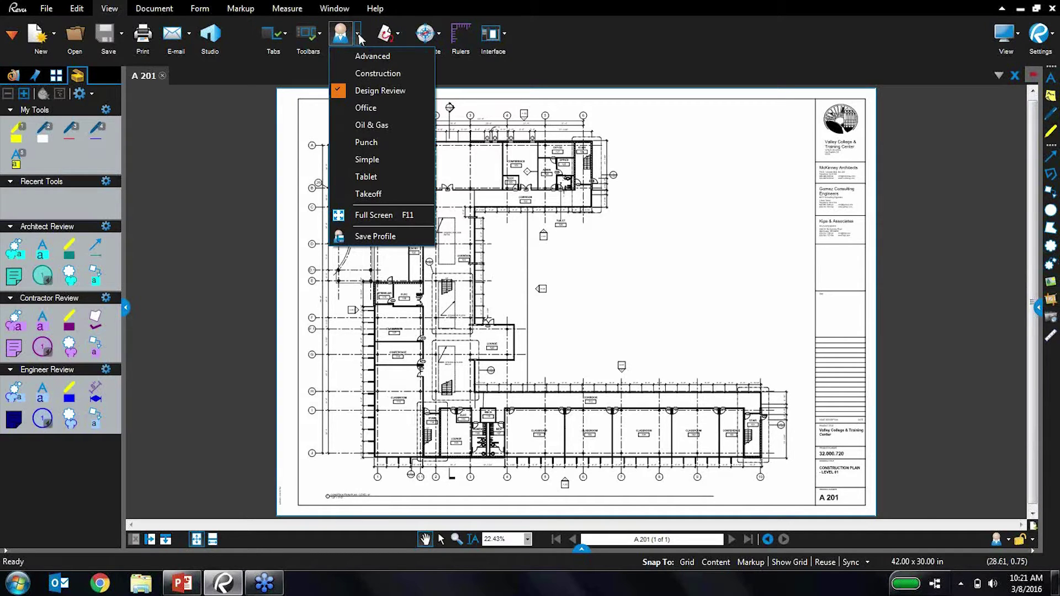
pyautogui.click(366, 54)
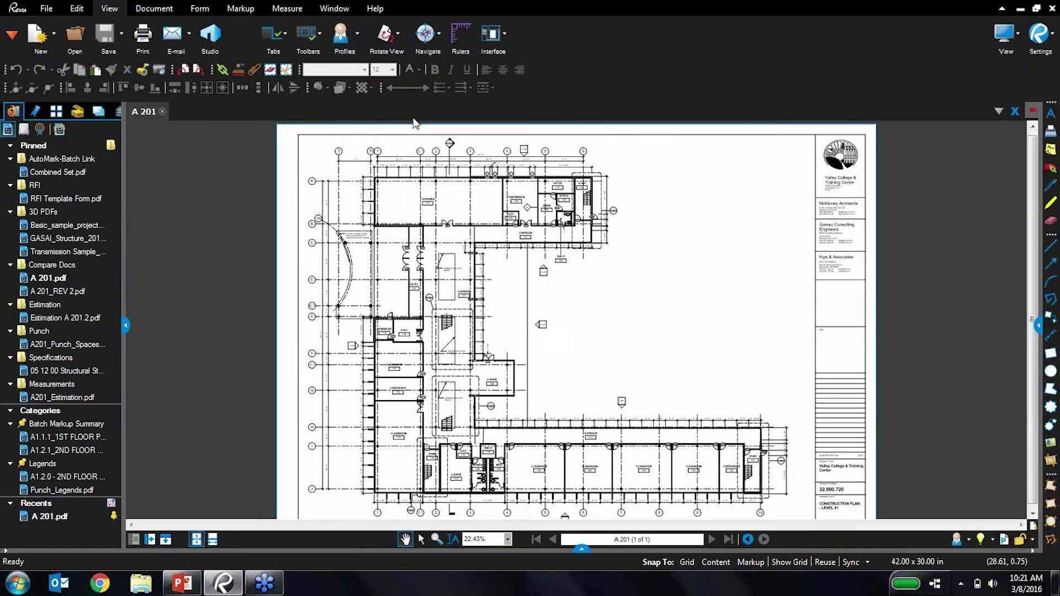
pyautogui.scroll(-1, 415, 122)
pyautogui.click(338, 94)
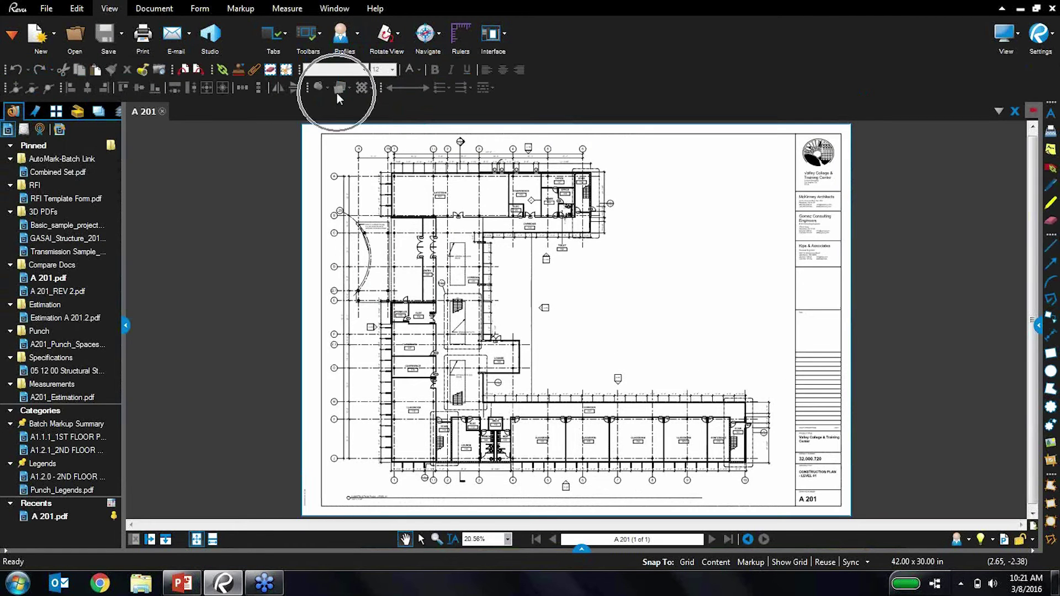
pyautogui.click(338, 93)
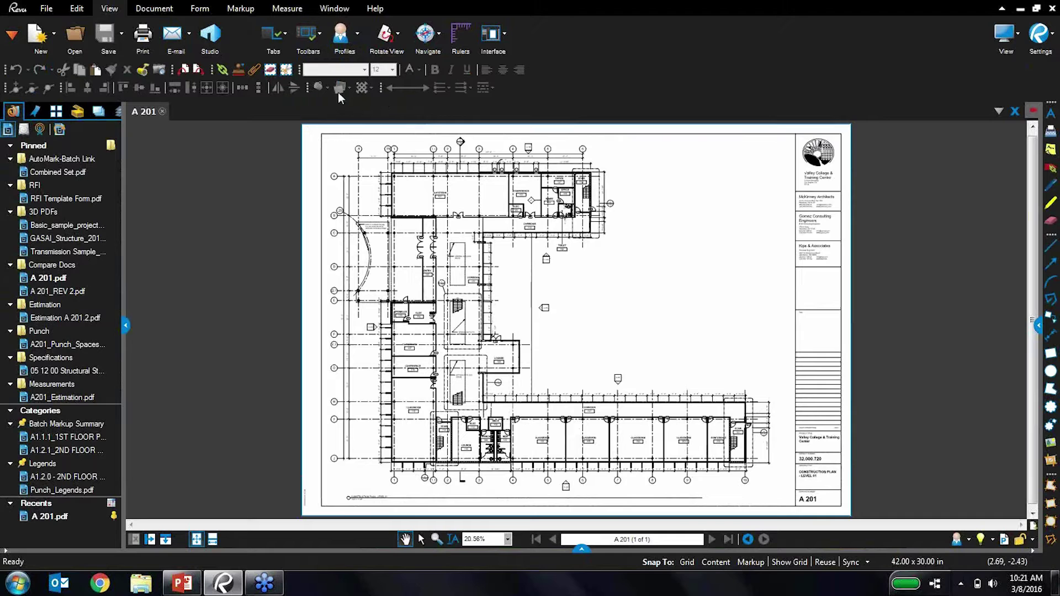
# Step: Turn on the Digital Signature and Document toolbars
pyautogui.rightClick(558, 73)
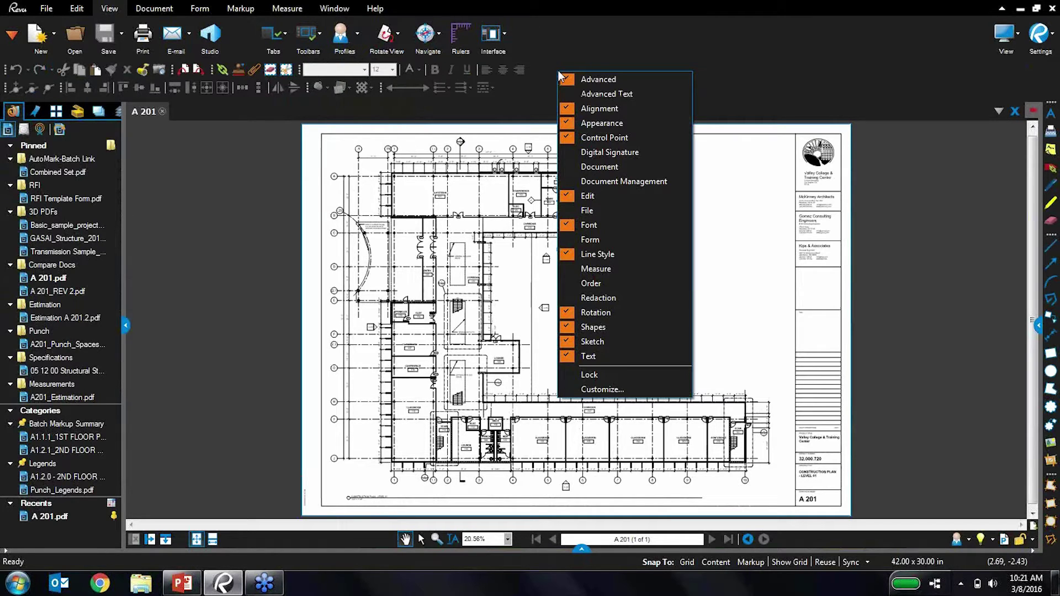
pyautogui.click(619, 152)
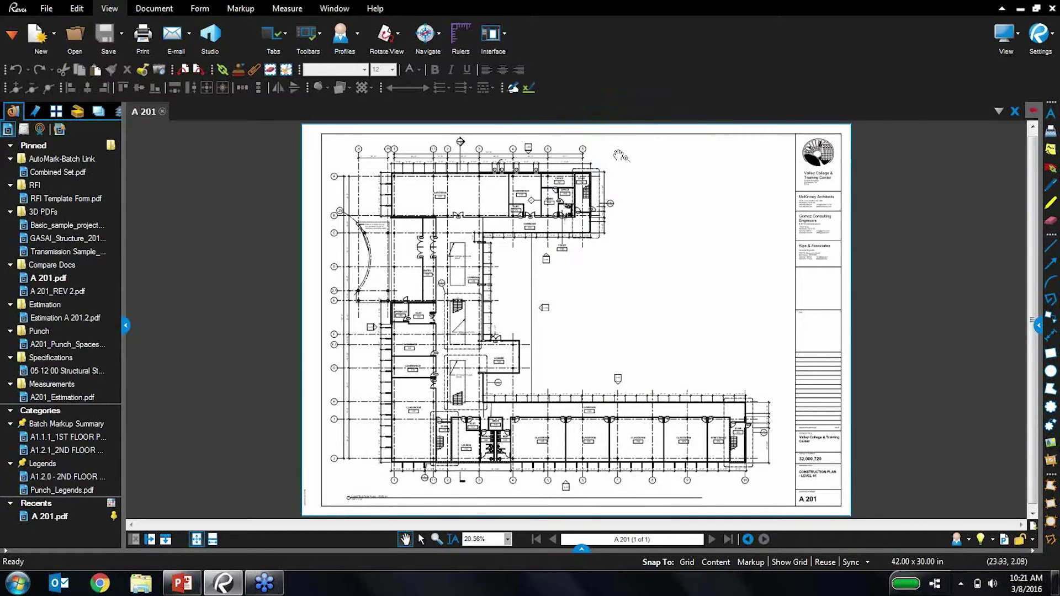
pyautogui.rightClick(571, 88)
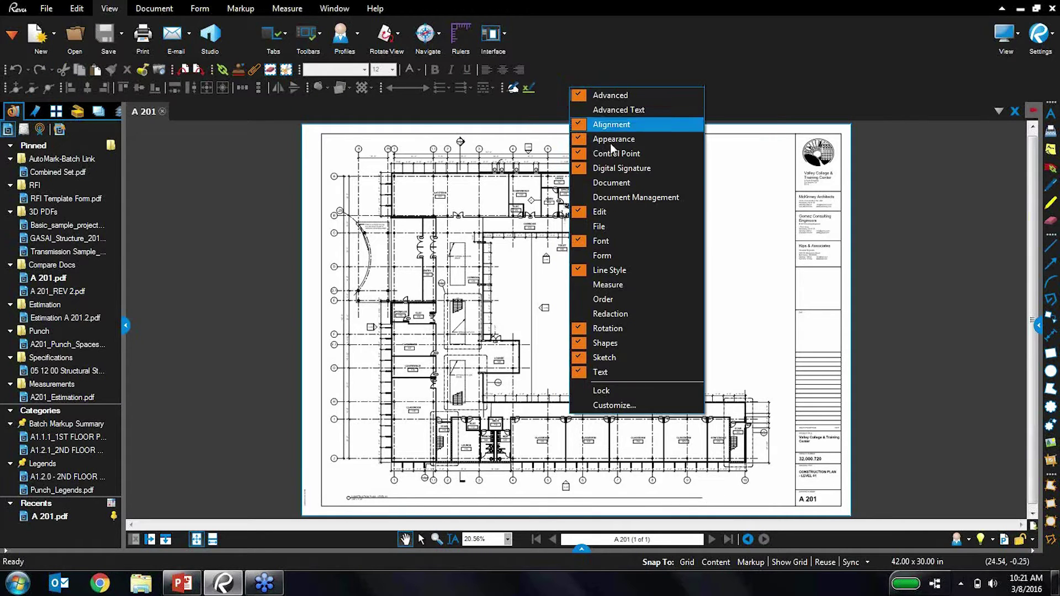
pyautogui.click(618, 184)
# Step: Turn off the Appearance and Advanced toolbars
pyautogui.rightClick(651, 89)
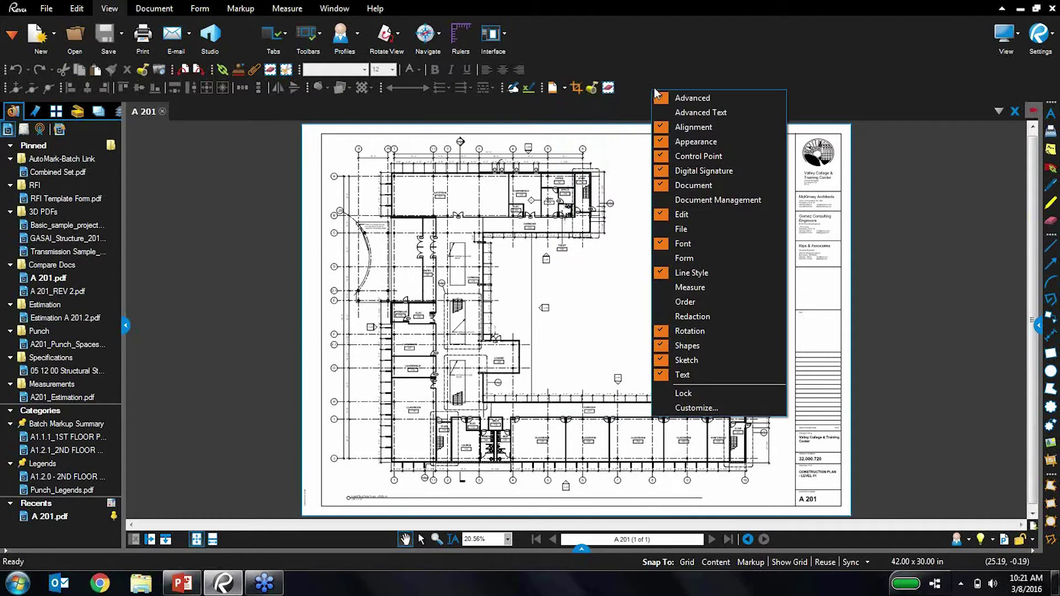
pyautogui.click(693, 143)
pyautogui.rightClick(627, 82)
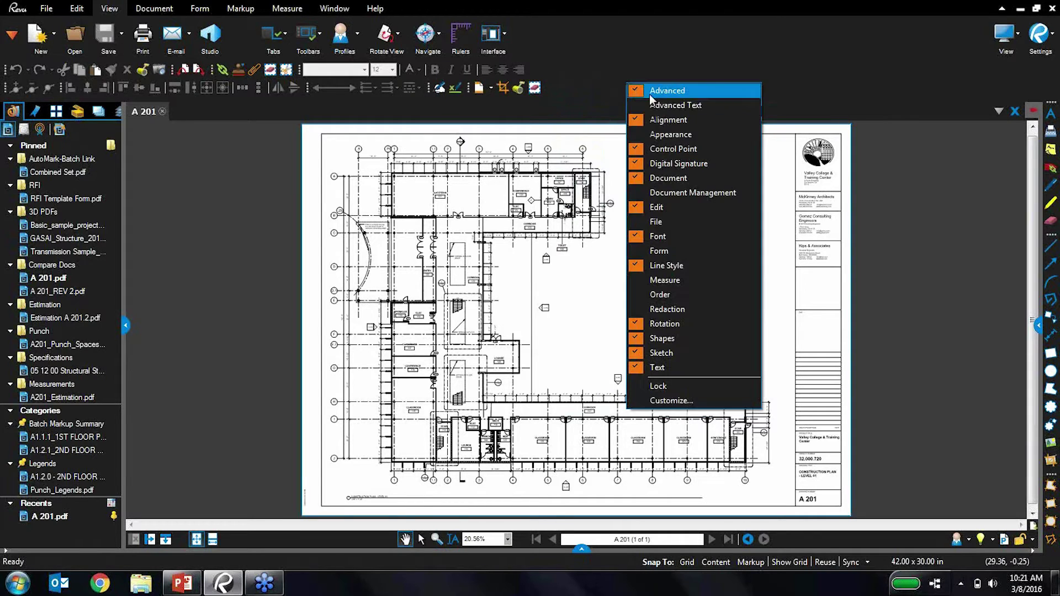
pyautogui.click(649, 94)
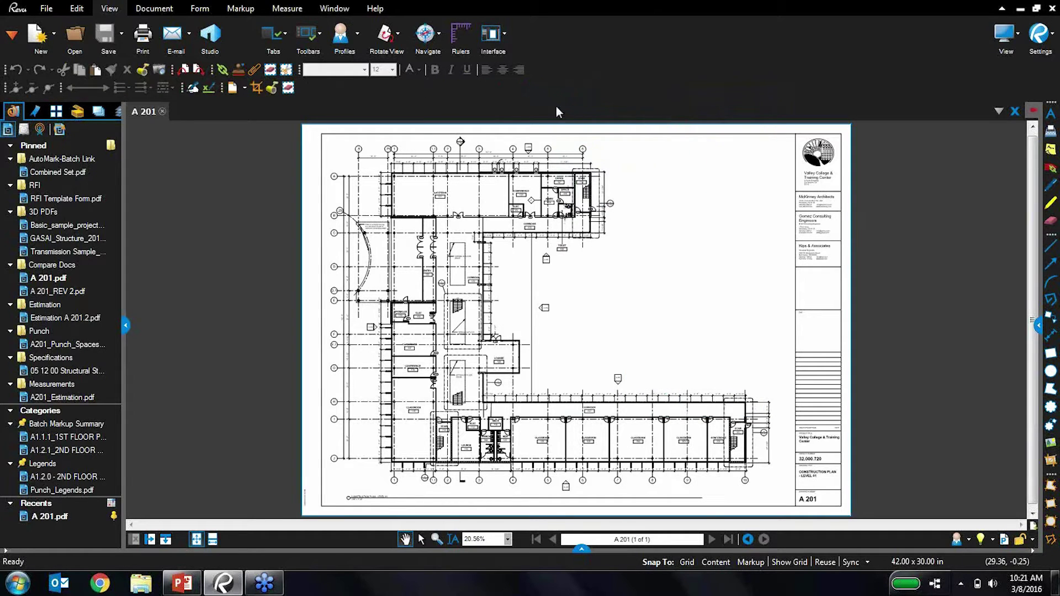
# Step: Add a new personal profile in Manage Profiles from the current toolbar layout
pyautogui.click(342, 35)
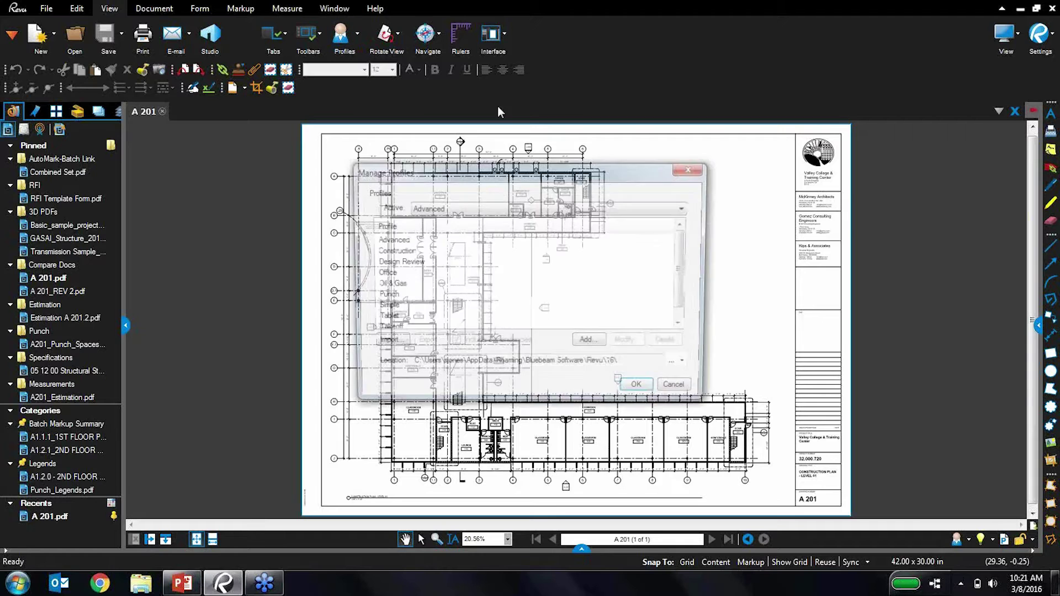
pyautogui.click(590, 345)
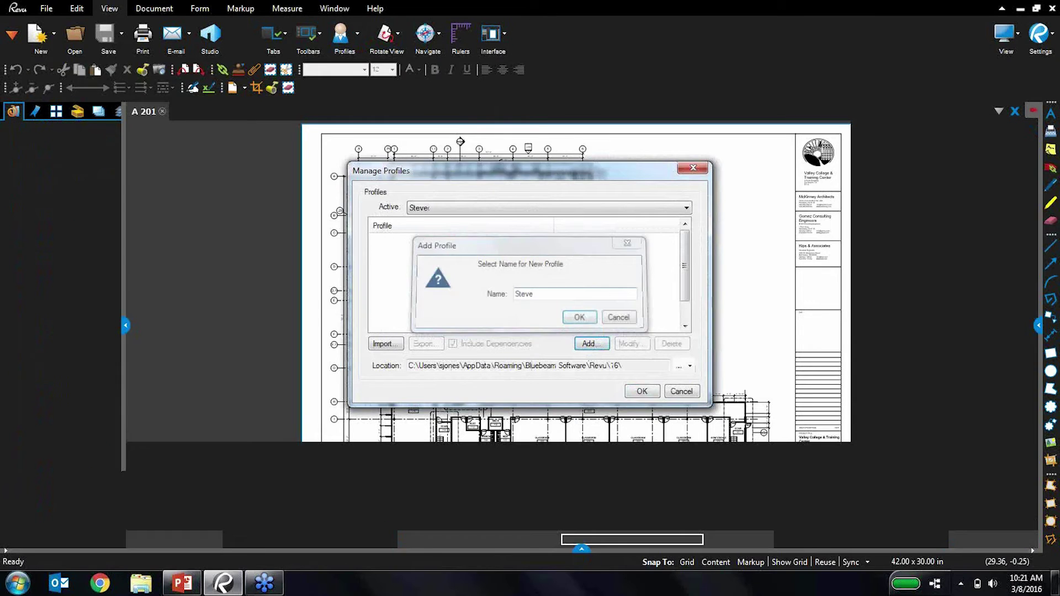
pyautogui.press('Return')
pyautogui.click(640, 392)
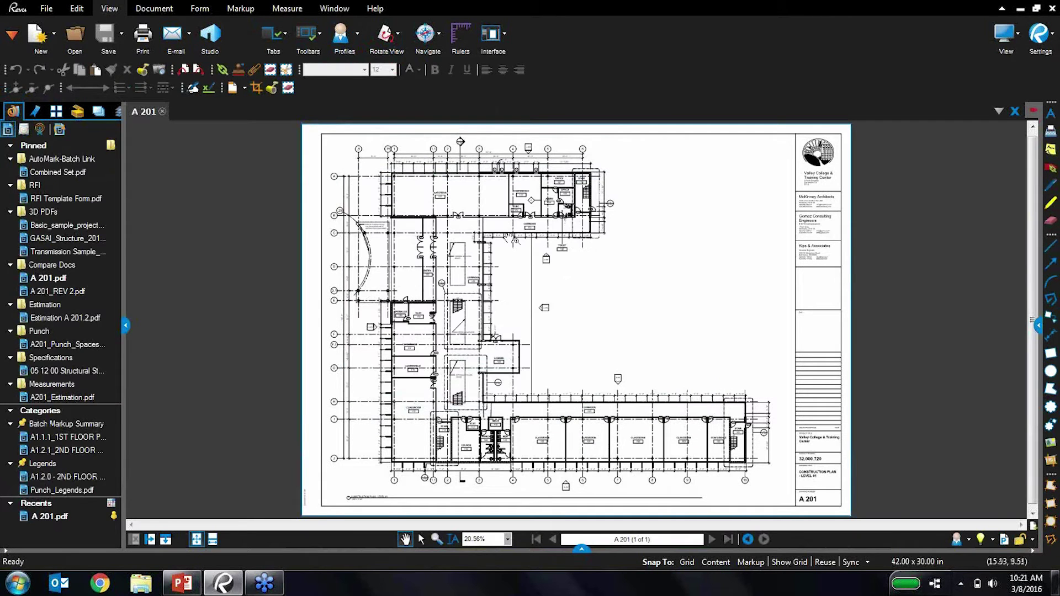
# Step: Confirm the new profile appears in the Profiles list, then return to the PowerPoint deck
pyautogui.click(357, 33)
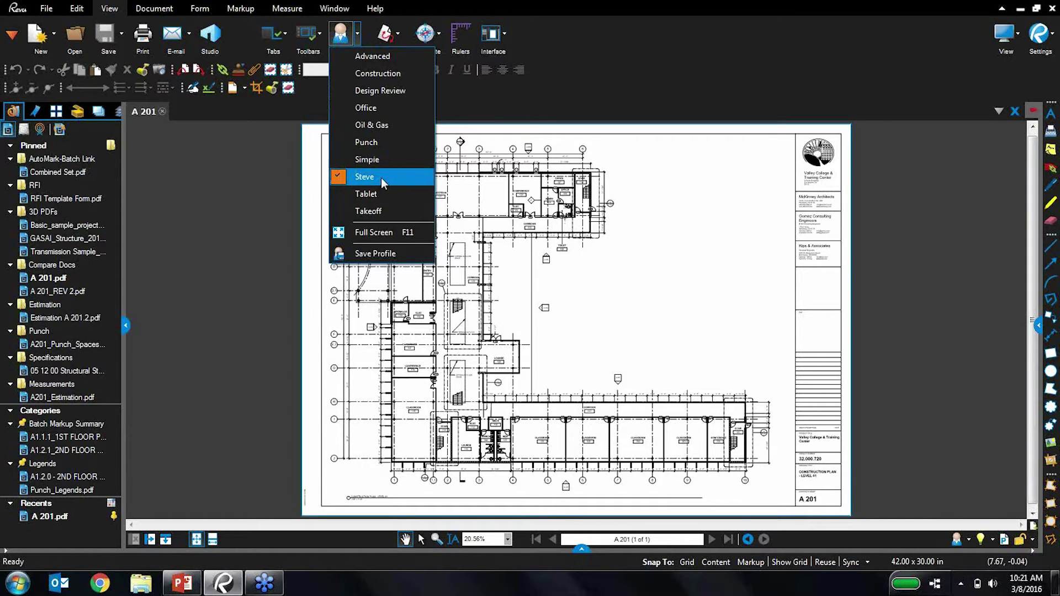
pyautogui.click(585, 81)
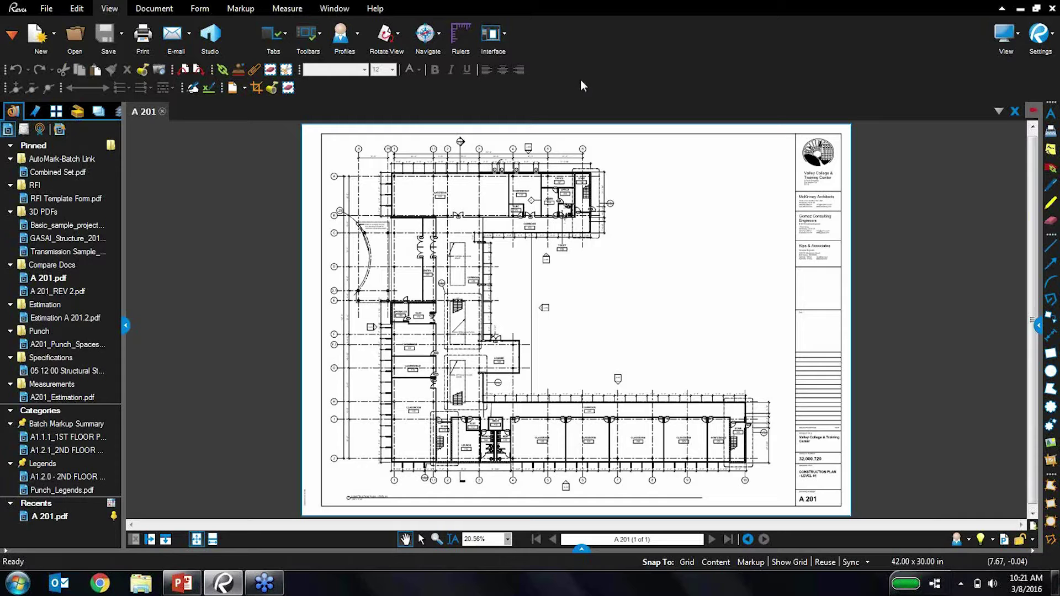
pyautogui.click(192, 578)
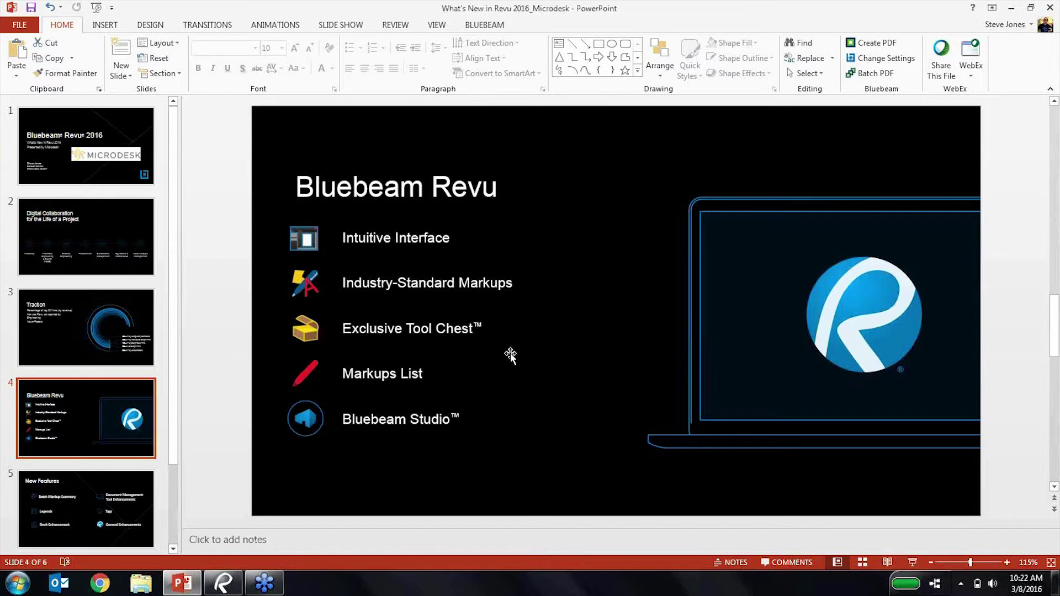
pyautogui.hotkey('alt', 'Tab')
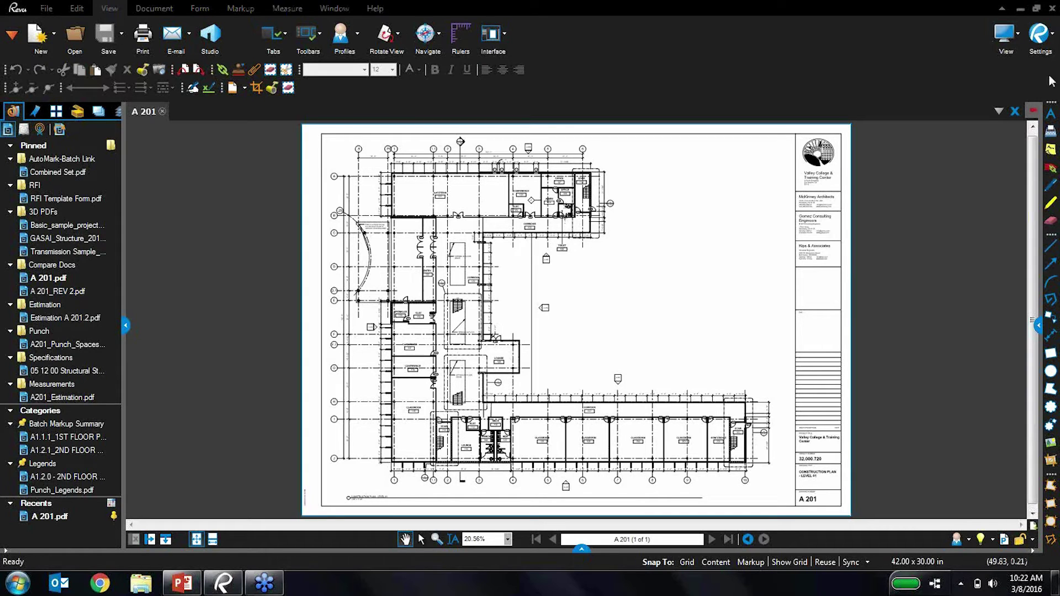
# Step: Switch the interface profile back to Construction
pyautogui.click(150, 10)
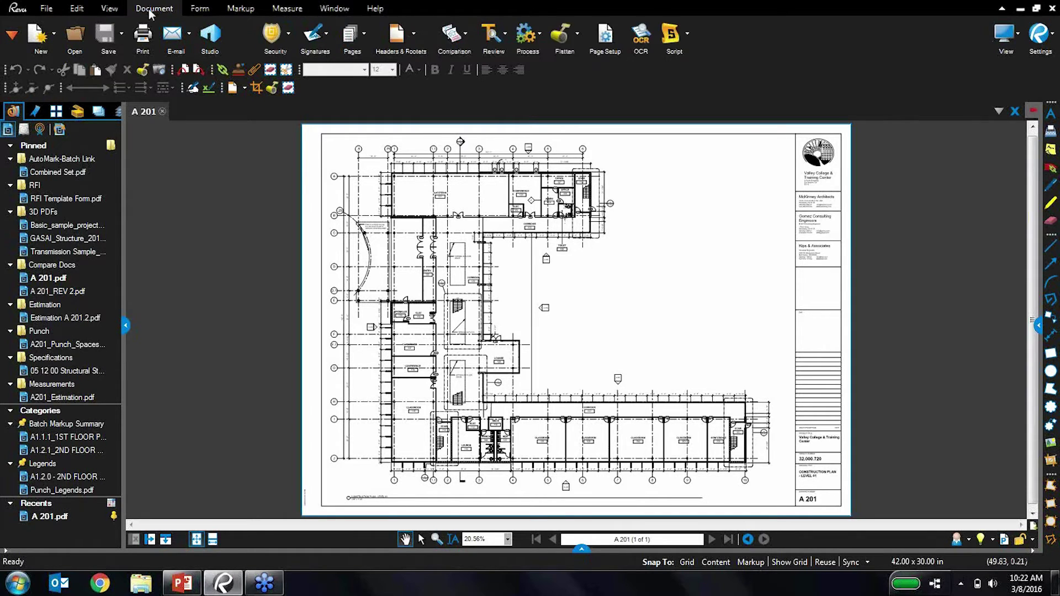
pyautogui.click(109, 9)
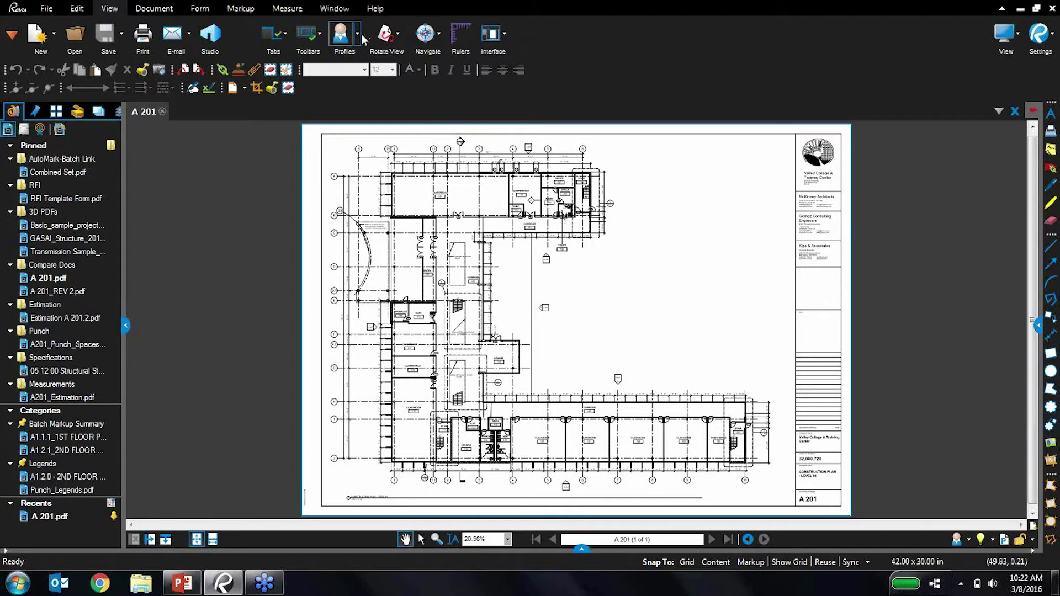
pyautogui.click(359, 37)
pyautogui.click(374, 70)
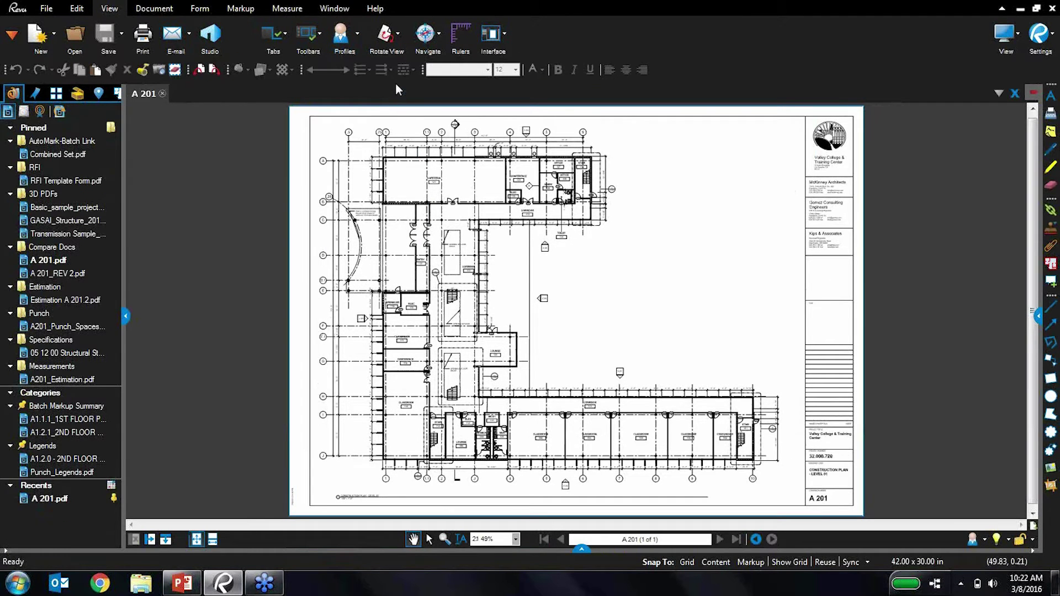
# Step: Draw two red freehand pen strokes to the right of the plan's upper wing
pyautogui.click(247, 8)
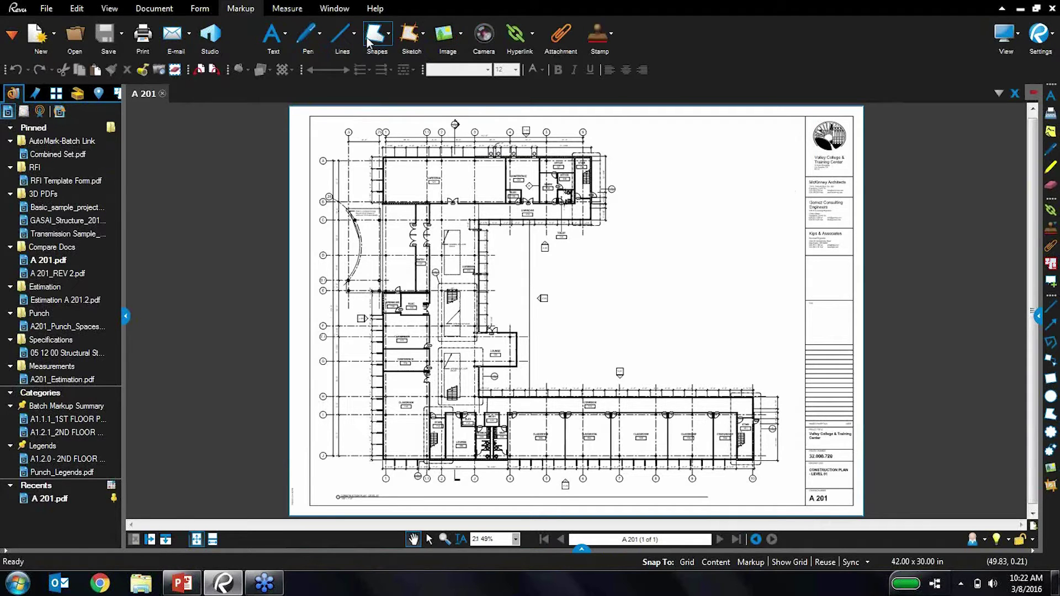
pyautogui.click(319, 33)
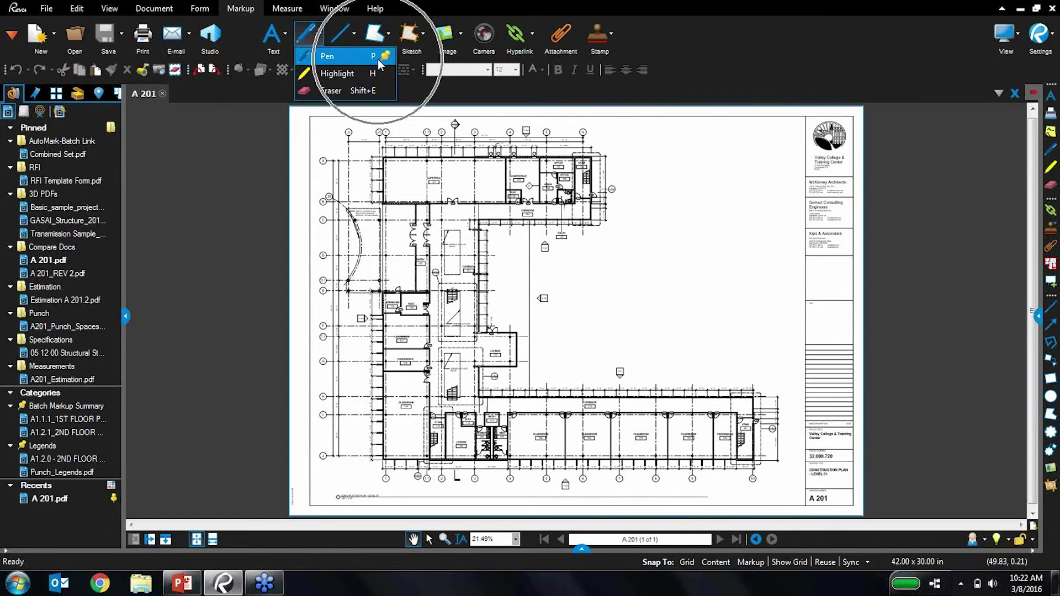
pyautogui.click(350, 60)
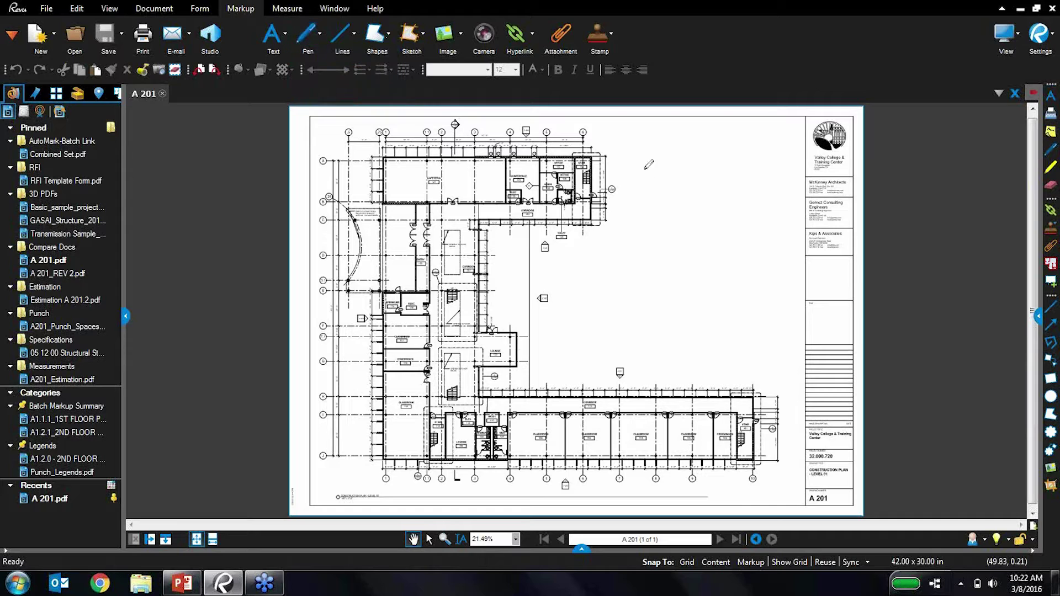
pyautogui.moveTo(619, 251); pyautogui.dragTo(701, 254)
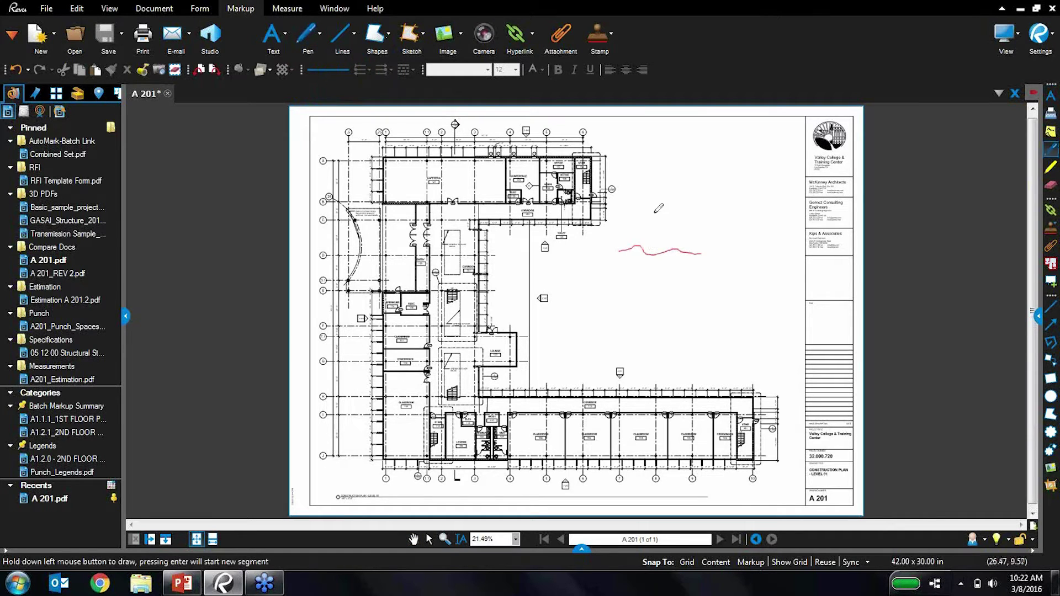
pyautogui.moveTo(655, 220); pyautogui.dragTo(734, 228)
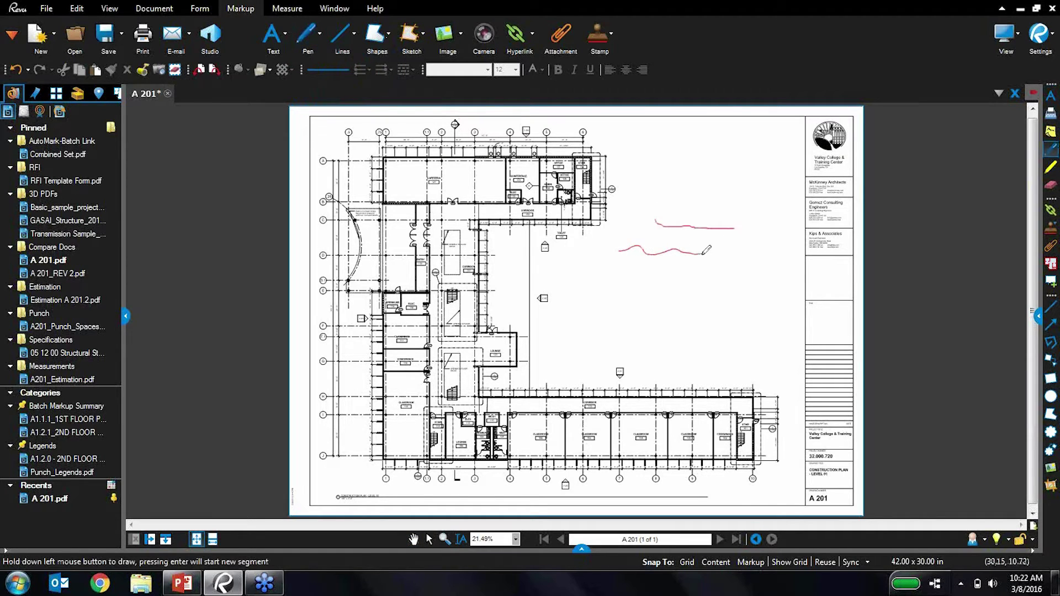
pyautogui.scroll(3, 740, 301)
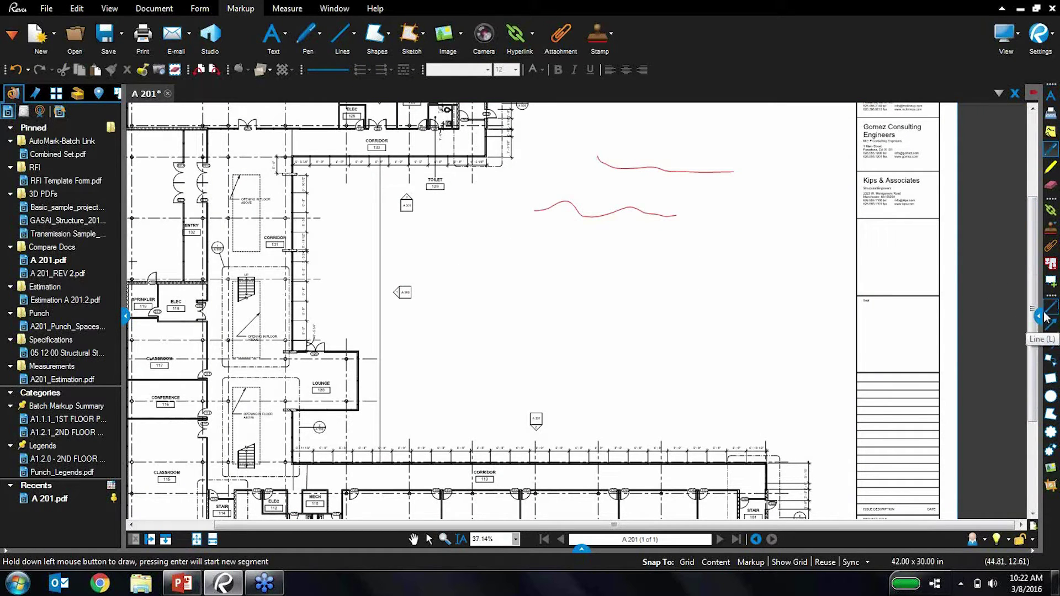
# Step: Draw a rectangle, an ellipse to its left and a diagonal line on the blank sheet area
pyautogui.click(1049, 380)
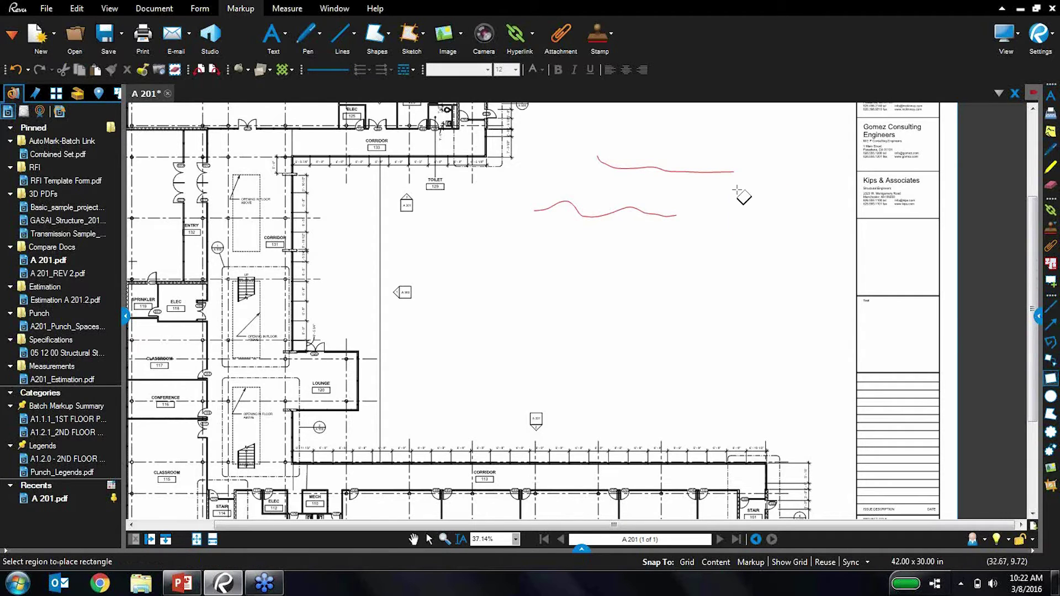
pyautogui.moveTo(742, 189); pyautogui.dragTo(806, 259)
pyautogui.scroll(2, 797, 260)
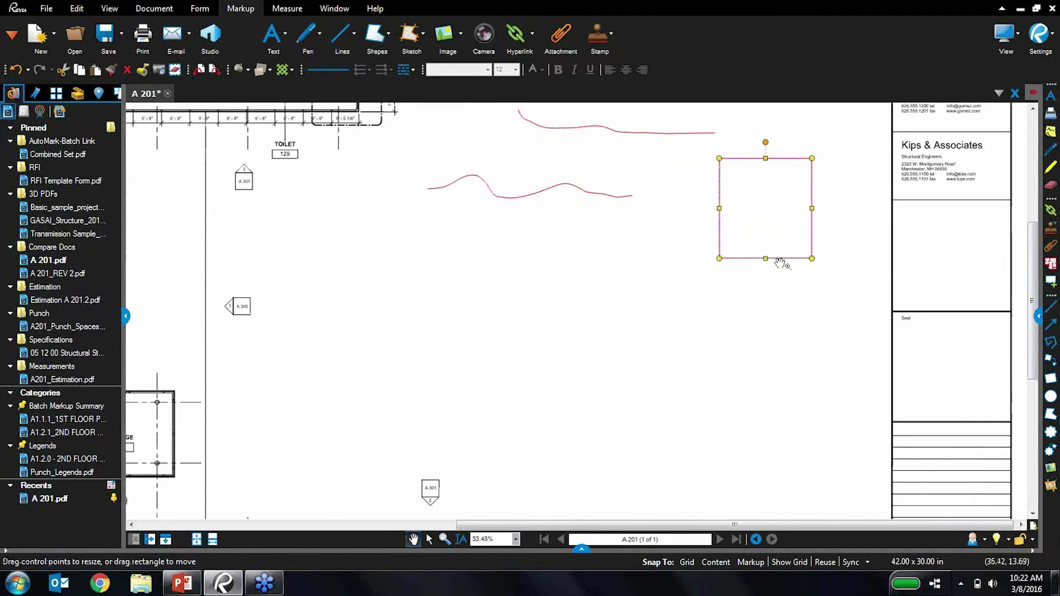
pyautogui.click(1050, 396)
pyautogui.moveTo(508, 229); pyautogui.dragTo(627, 299)
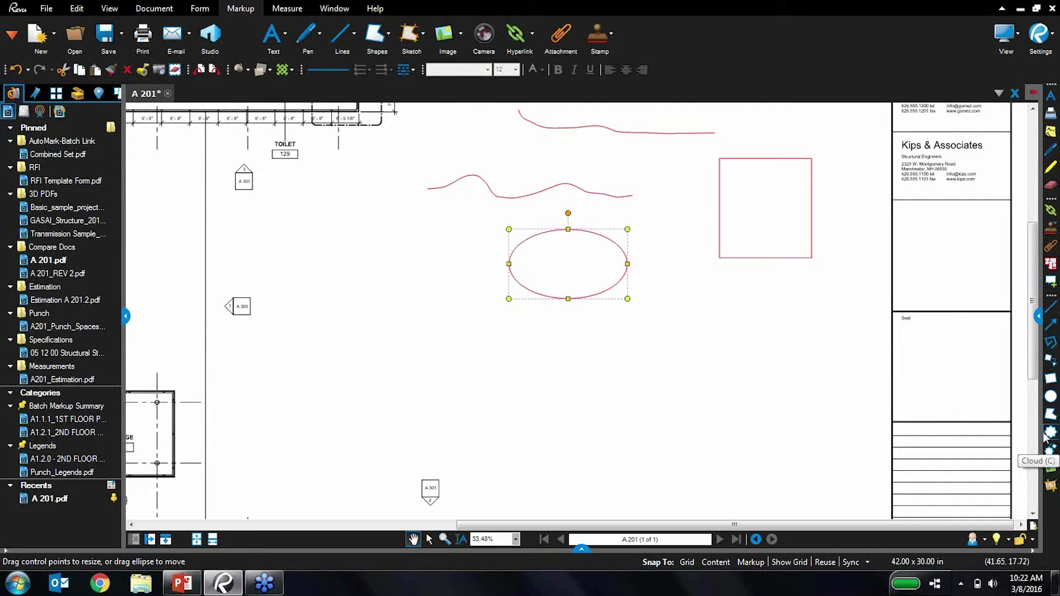
pyautogui.click(1050, 307)
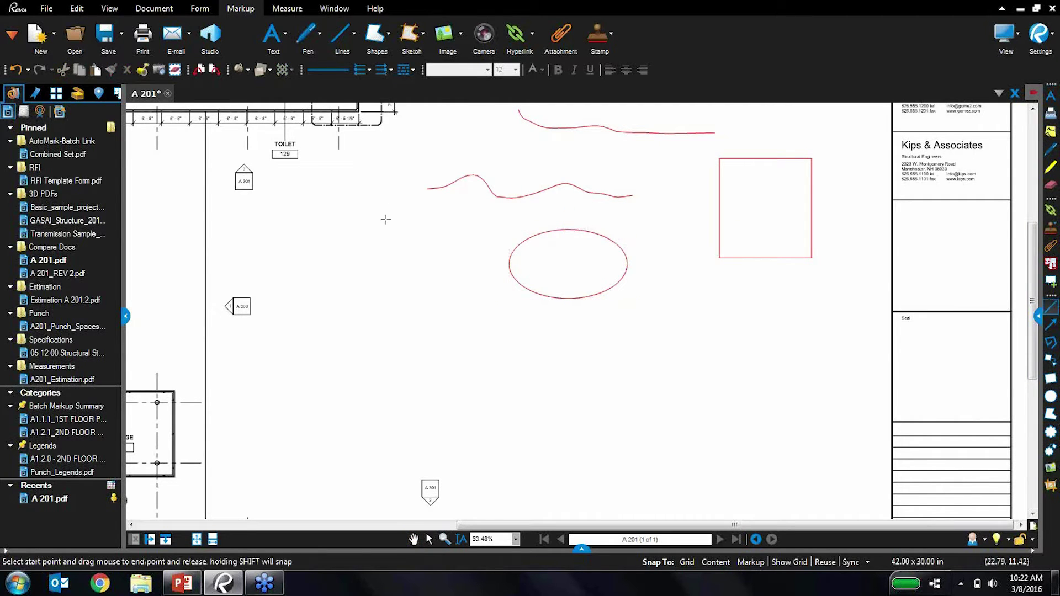
pyautogui.moveTo(386, 219); pyautogui.dragTo(519, 330)
# Step: Draw a red revision cloud around the WOMEN and MEN restrooms and anchor a callout arrow inside MEN
pyautogui.scroll(3, 551, 343)
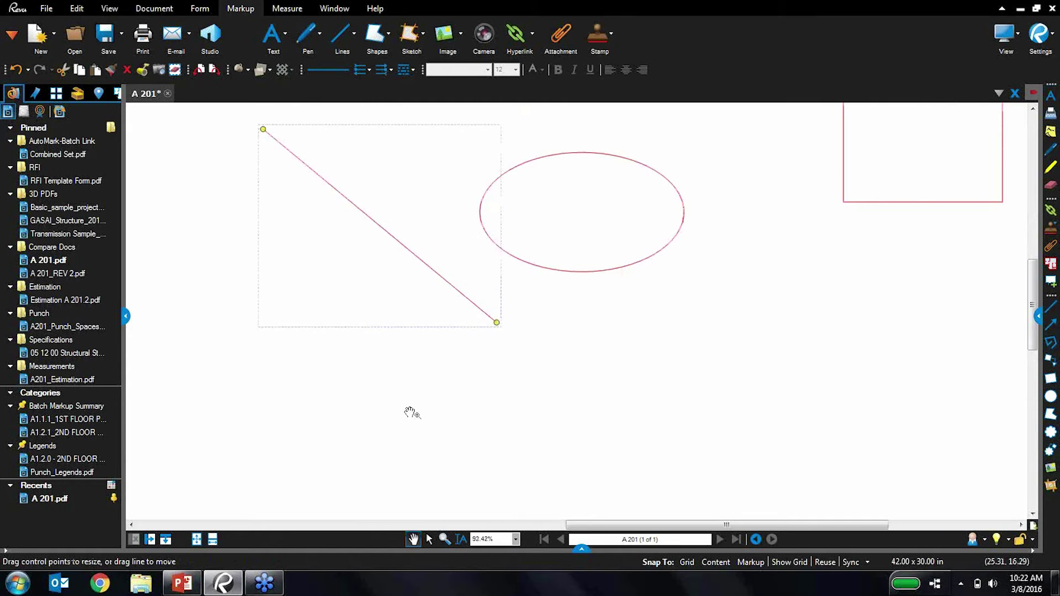
pyautogui.scroll(-5, 411, 413)
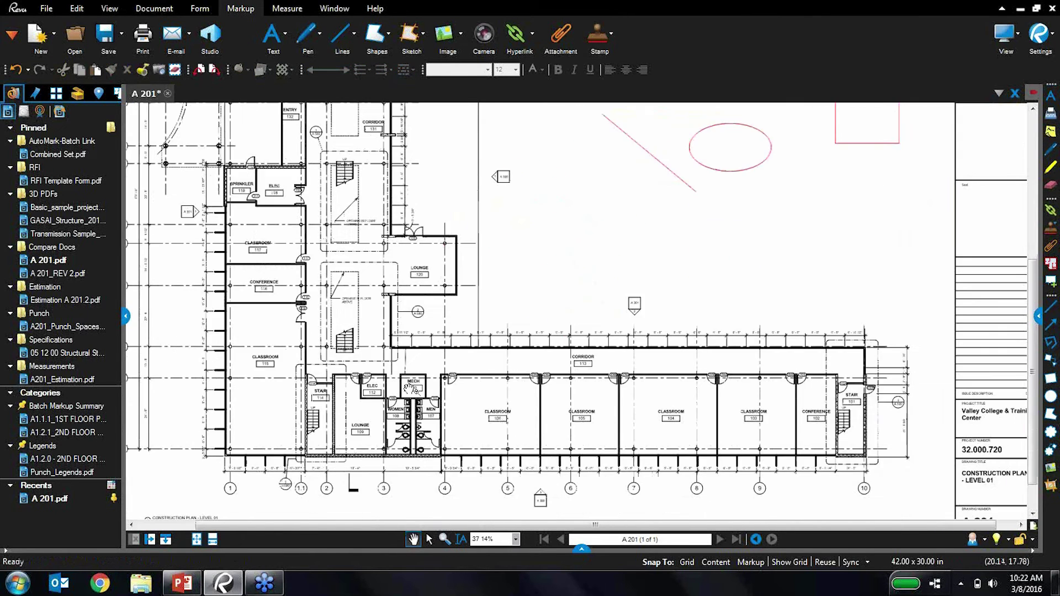
pyautogui.scroll(5, 413, 388)
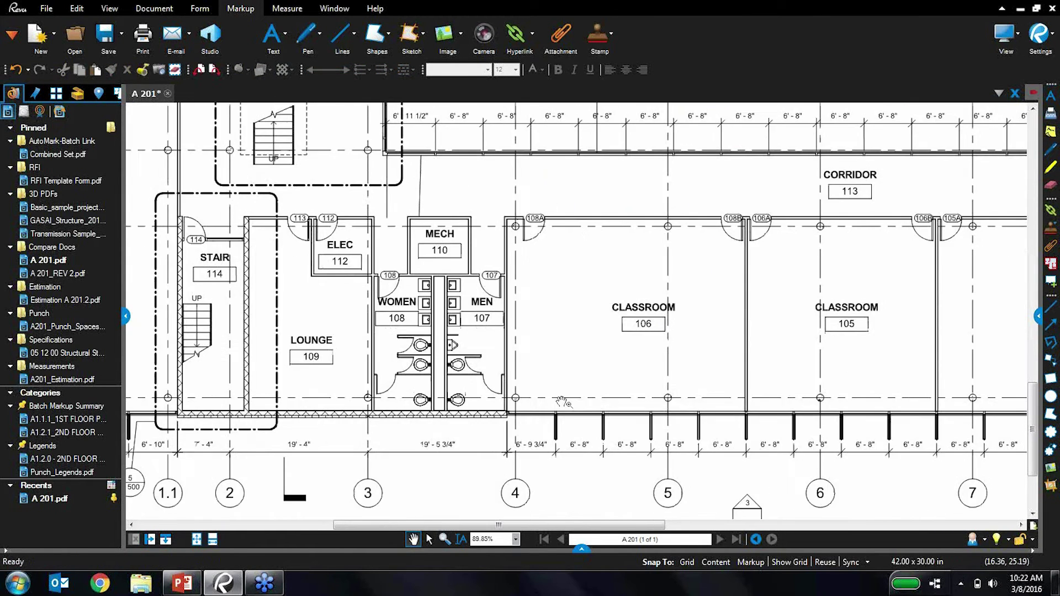
pyautogui.scroll(4, 563, 401)
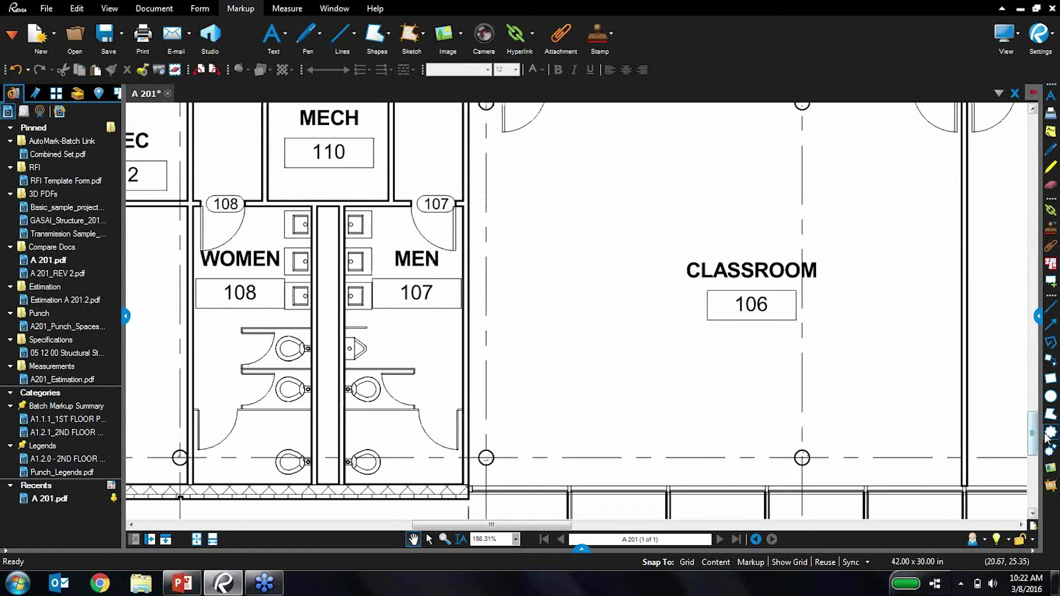
pyautogui.click(1048, 434)
pyautogui.moveTo(307, 178); pyautogui.dragTo(500, 507)
pyautogui.moveTo(781, 339)
pyautogui.mouseDown()
pyautogui.moveTo(710, 355)
pyautogui.moveTo(686, 390)
pyautogui.mouseUp()
pyautogui.scroll(-1, 686, 390)
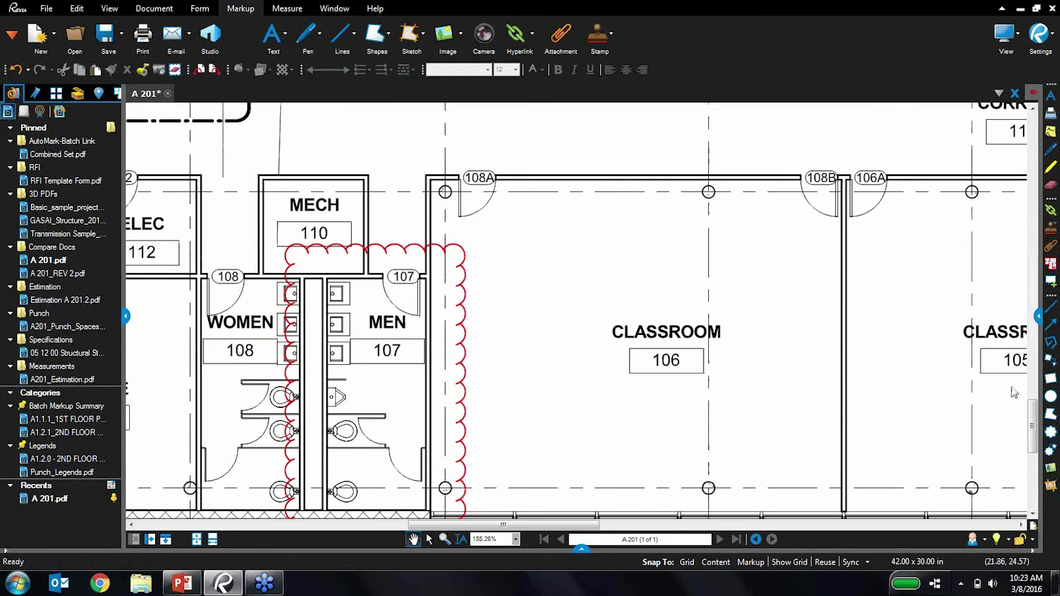
pyautogui.click(1049, 360)
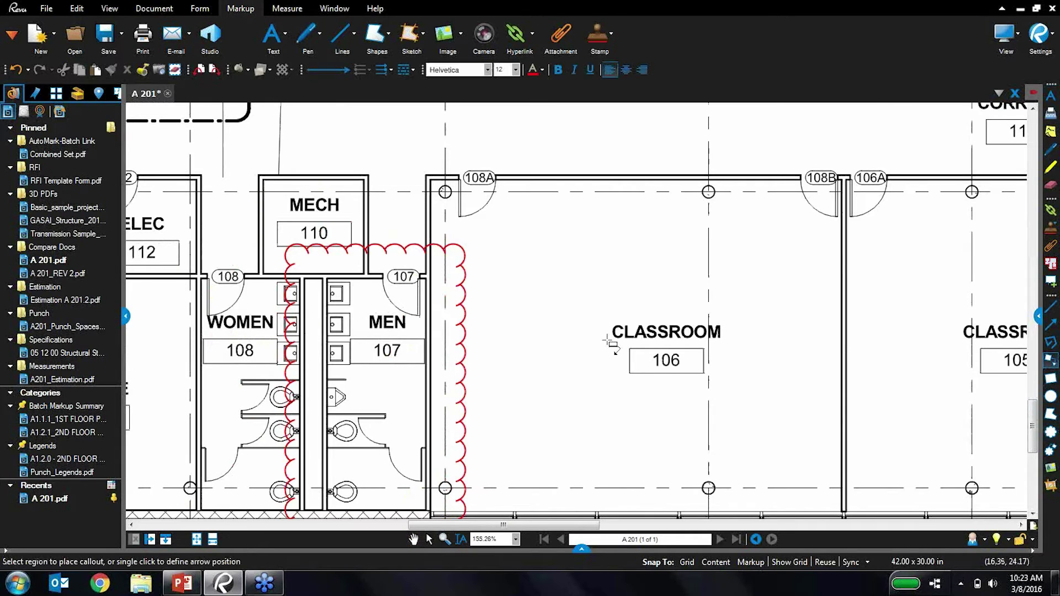
pyautogui.click(381, 387)
# Step: Place callout text 'Is this ADA compliant?' above Classroom 106 and widen it onto one line
pyautogui.click(557, 254)
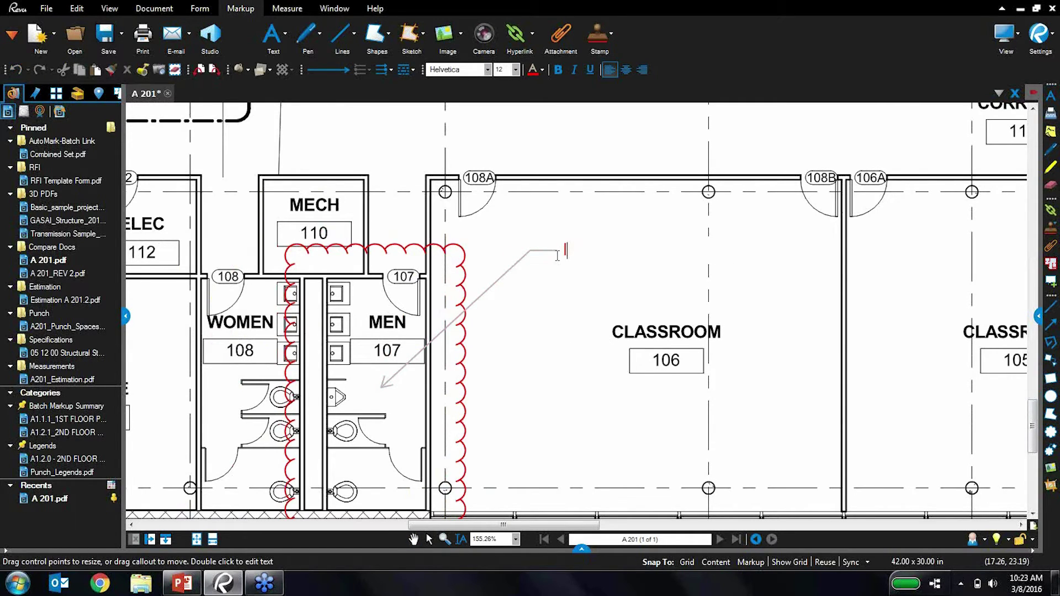
pyautogui.write('Is this ADA ')
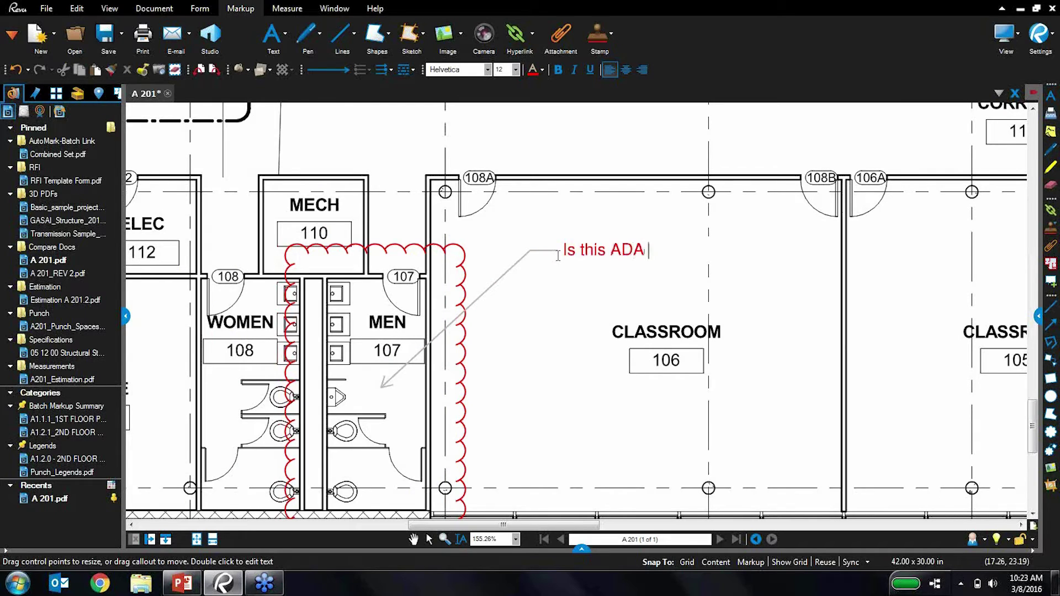
pyautogui.write('compliant?')
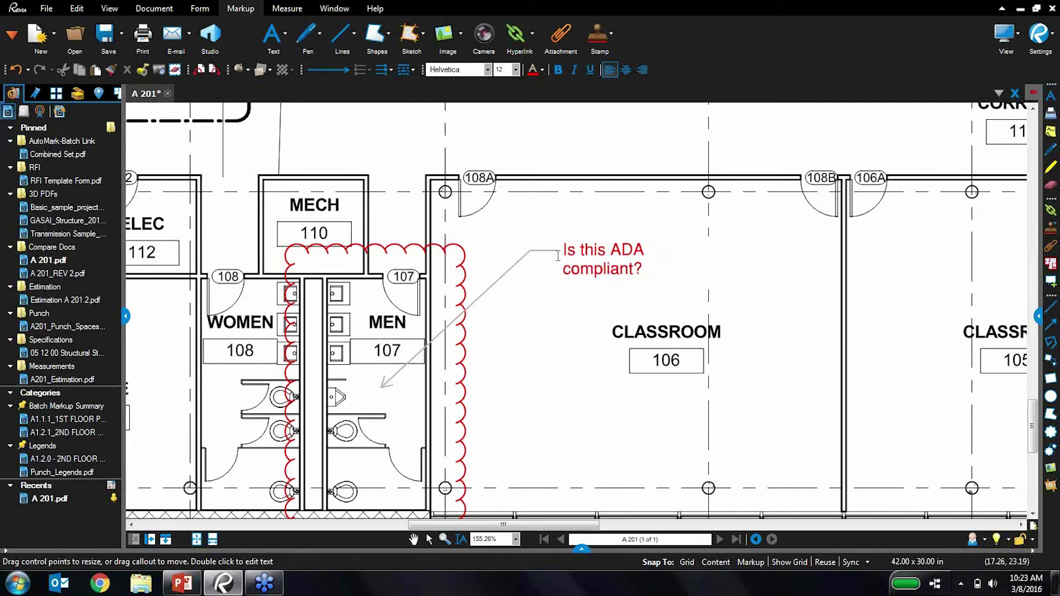
pyautogui.press('Escape')
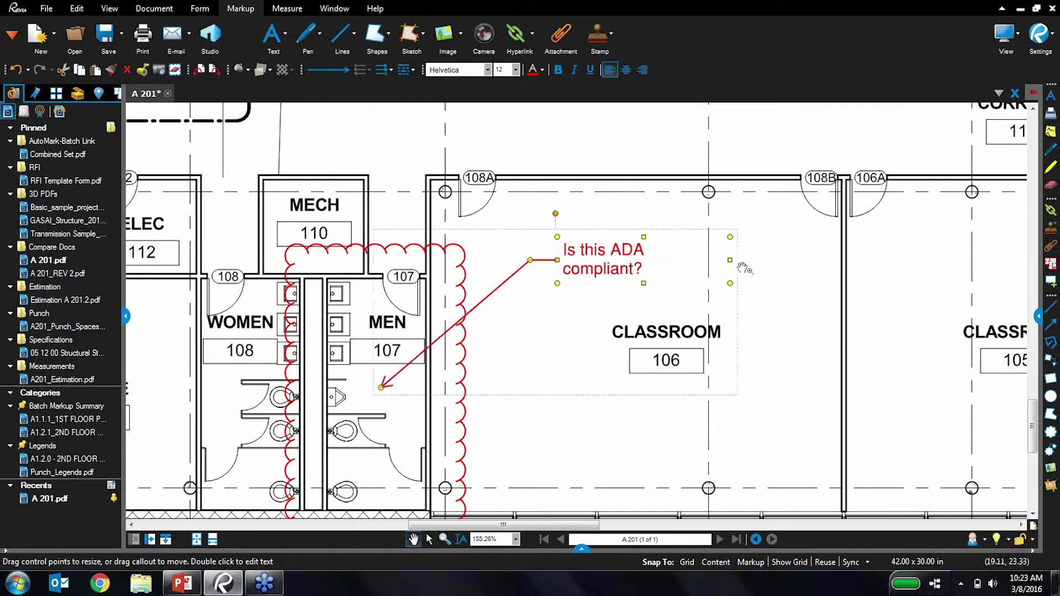
pyautogui.moveTo(732, 264); pyautogui.dragTo(755, 268)
pyautogui.click(779, 273)
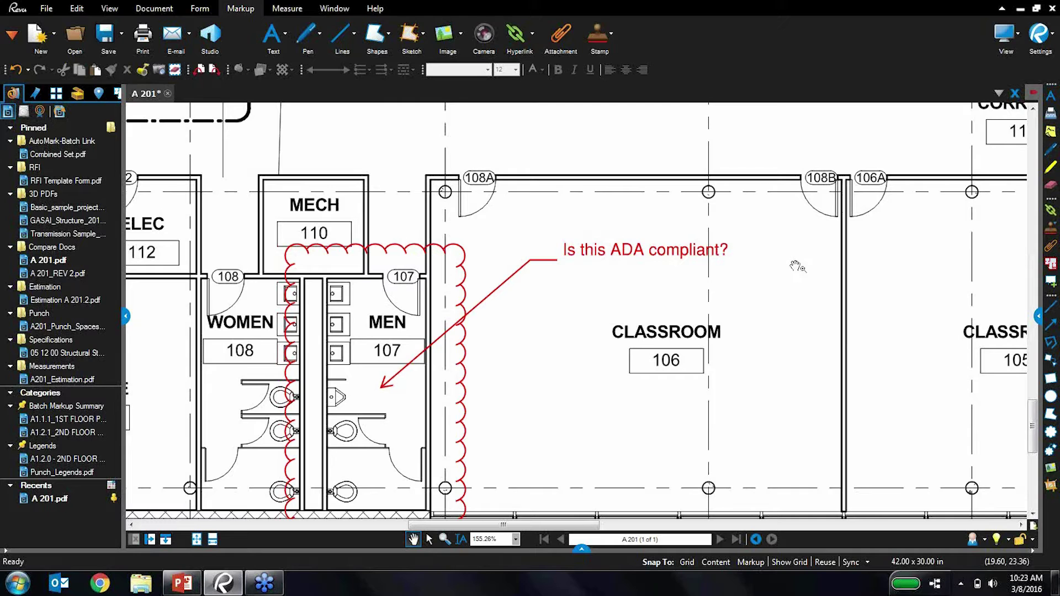
pyautogui.moveTo(836, 258); pyautogui.dragTo(772, 258)
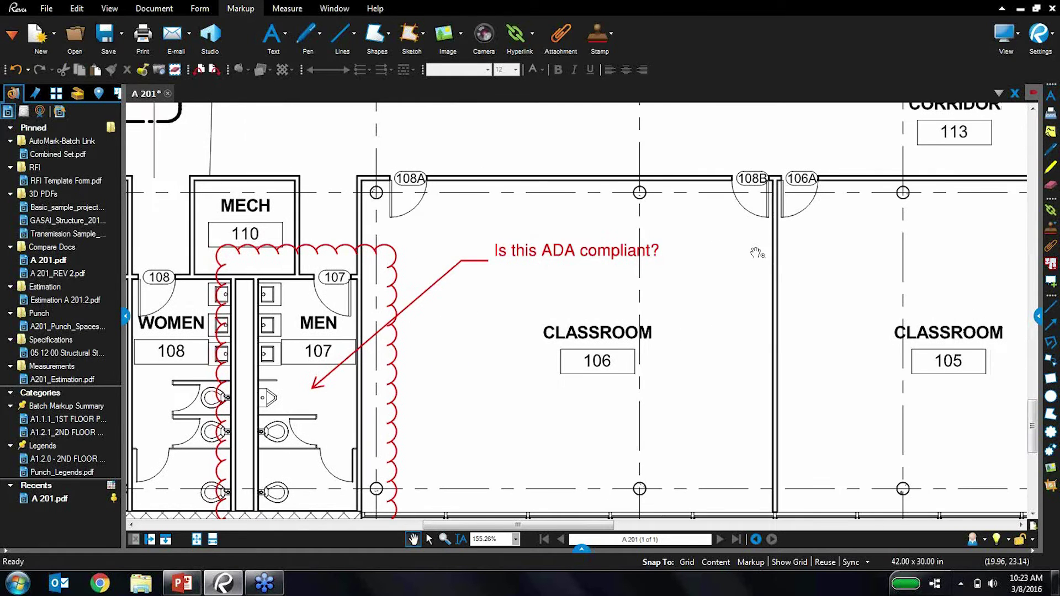
pyautogui.scroll(-1, 757, 253)
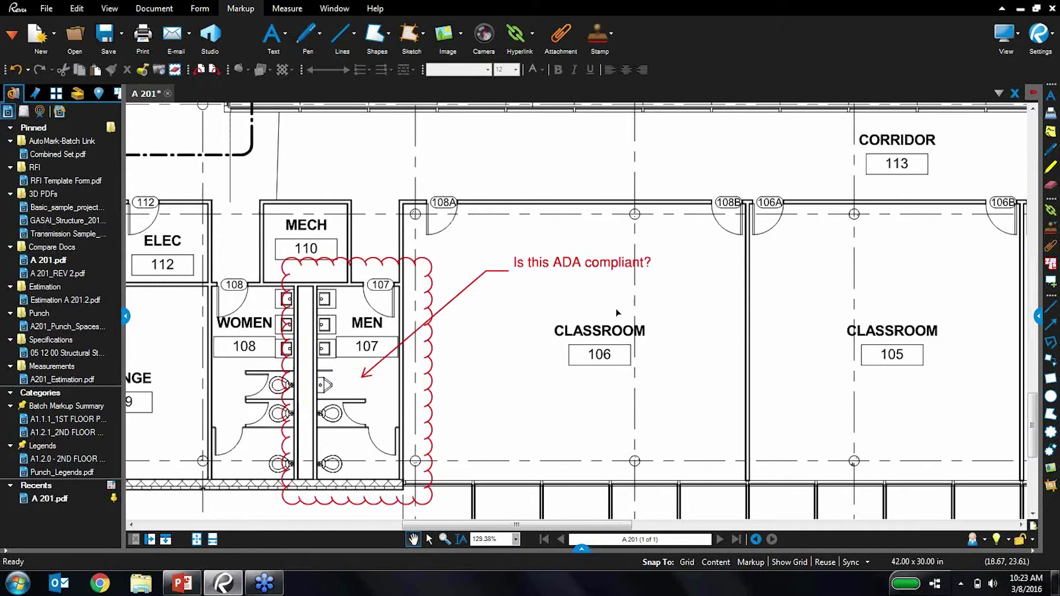
# Step: Give the restroom cloud a blue outline and a translucent cyan highlight fill
pyautogui.click(432, 274)
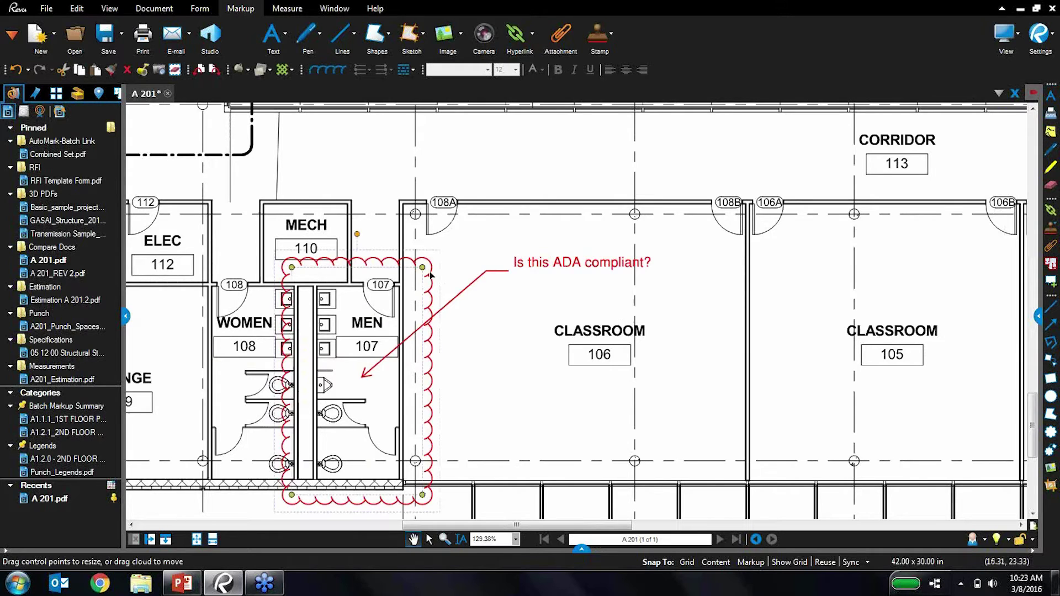
pyautogui.click(1038, 317)
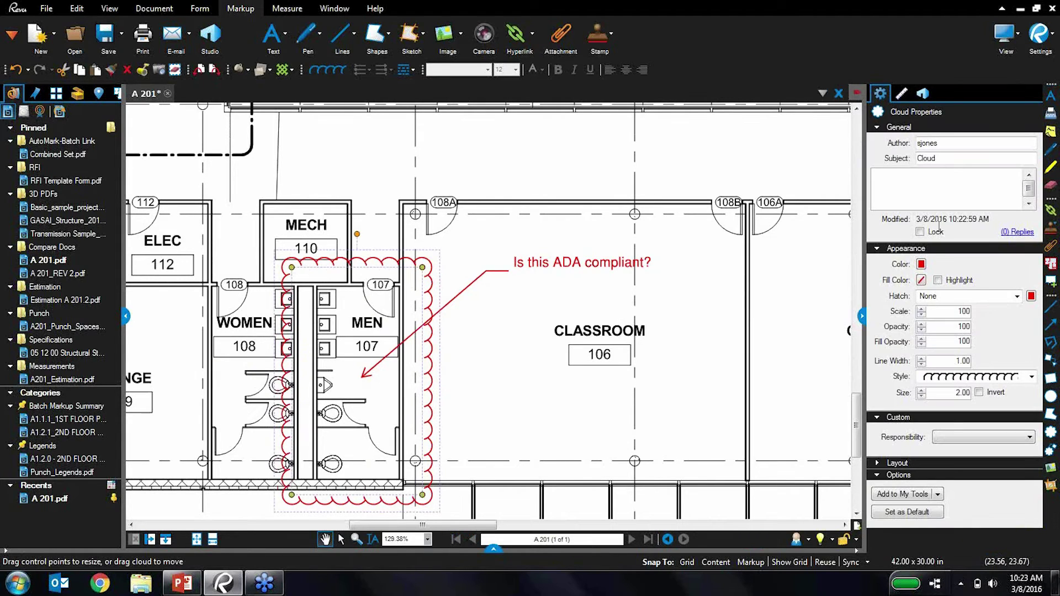
pyautogui.click(921, 264)
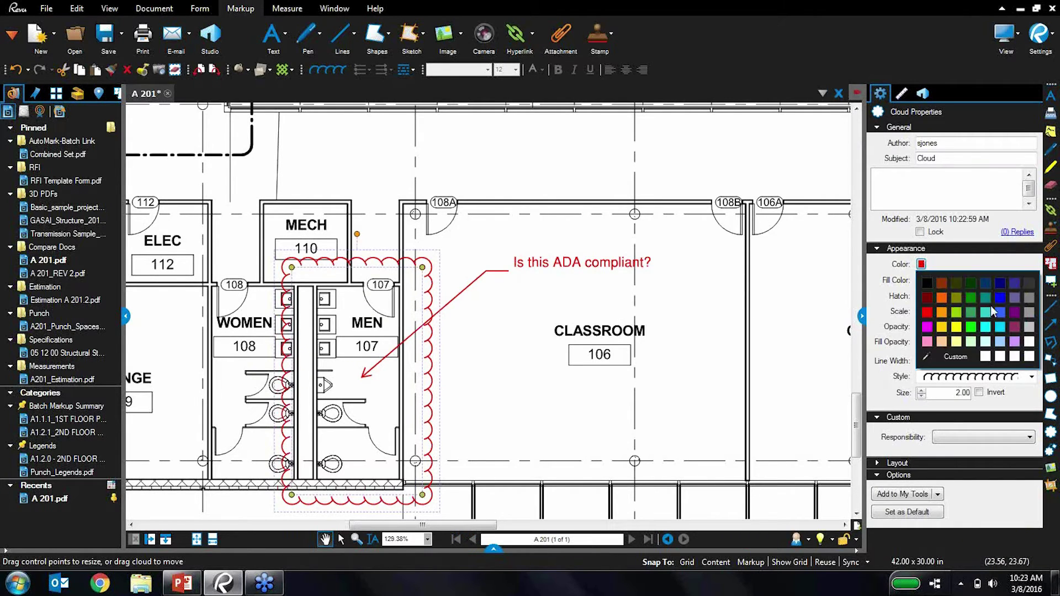
pyautogui.click(1007, 304)
pyautogui.click(921, 279)
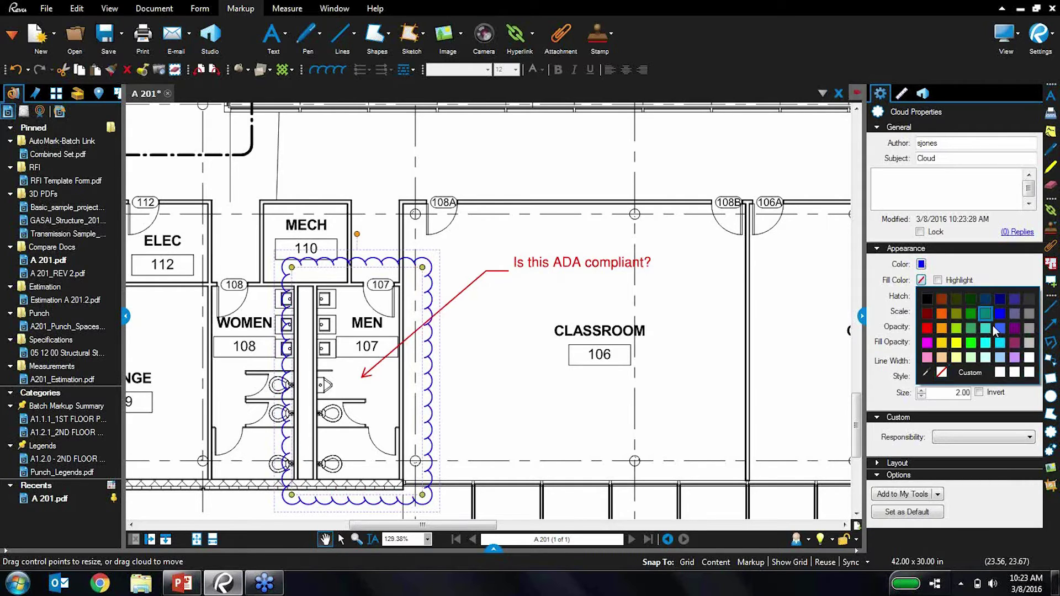
pyautogui.click(1000, 345)
pyautogui.click(958, 282)
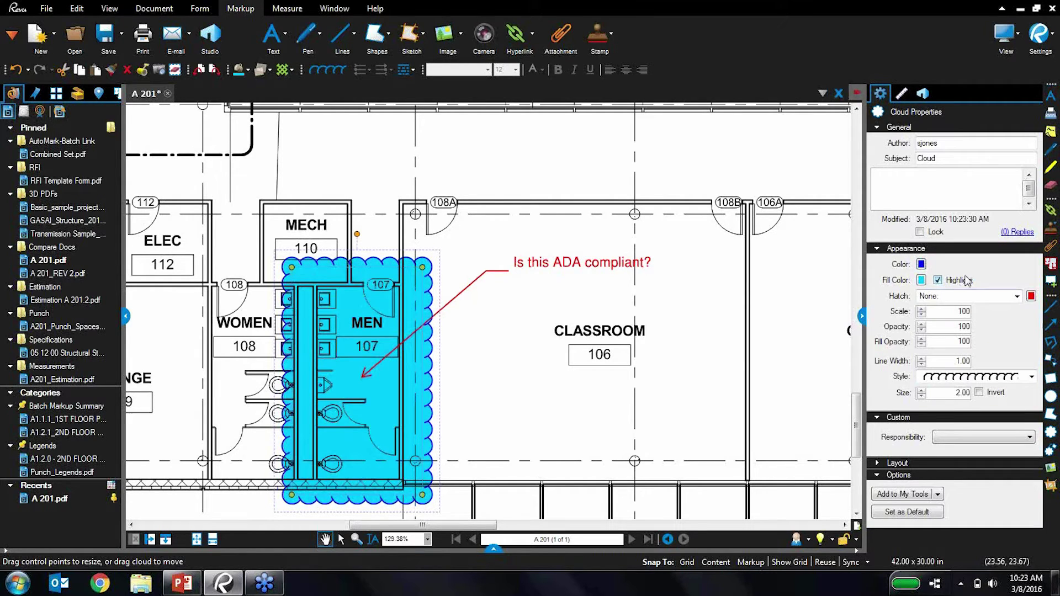
# Step: Set the cloud's line width to 4 and cloud size to 4.50, then copy its style with Format Painter
pyautogui.click(921, 359)
pyautogui.doubleClick(921, 359)
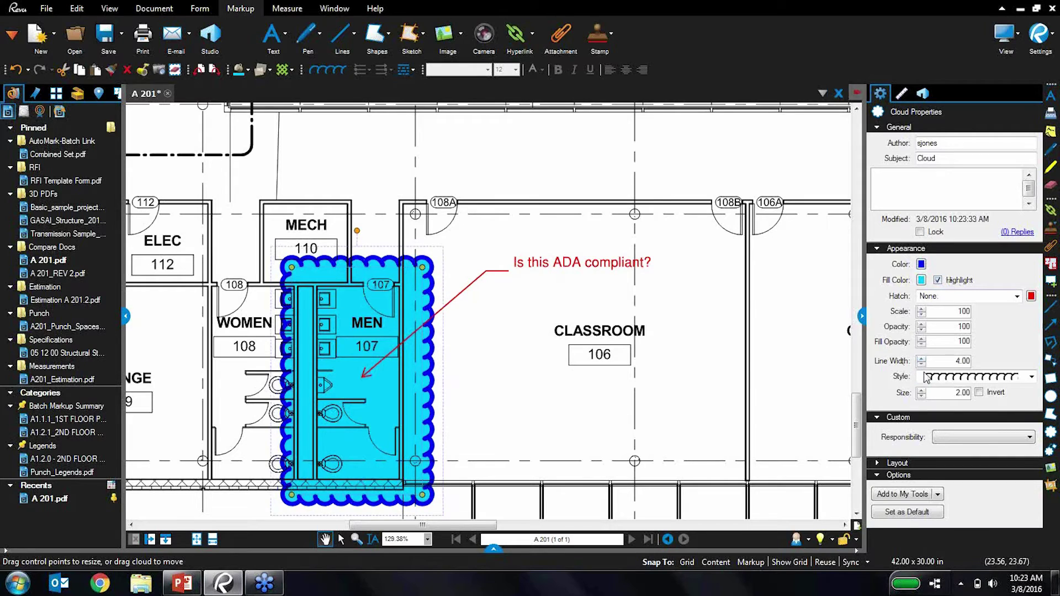
pyautogui.click(921, 390)
pyautogui.click(921, 390)
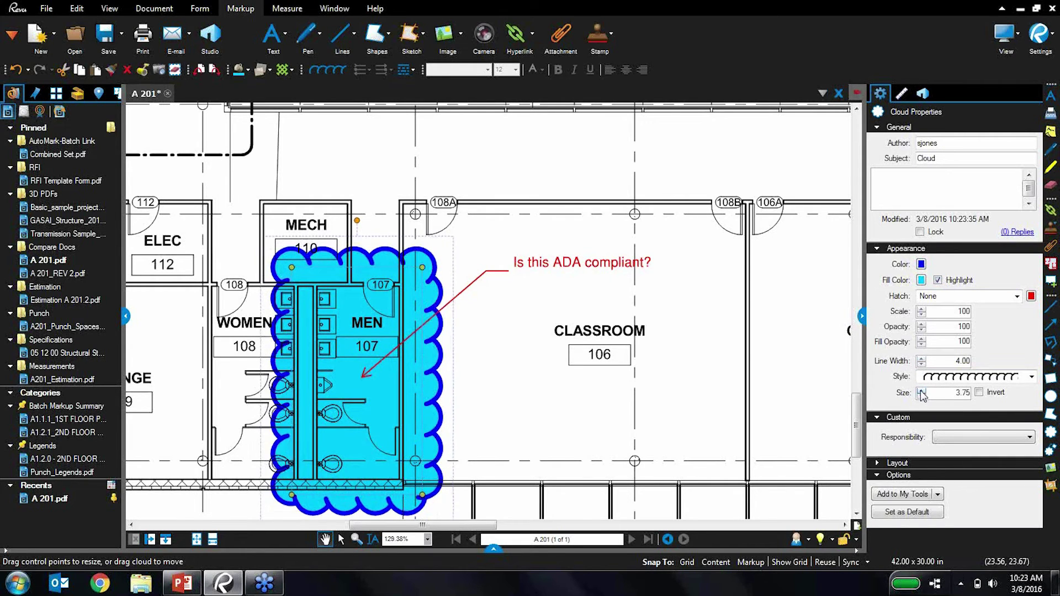
pyautogui.click(921, 390)
pyautogui.click(921, 390)
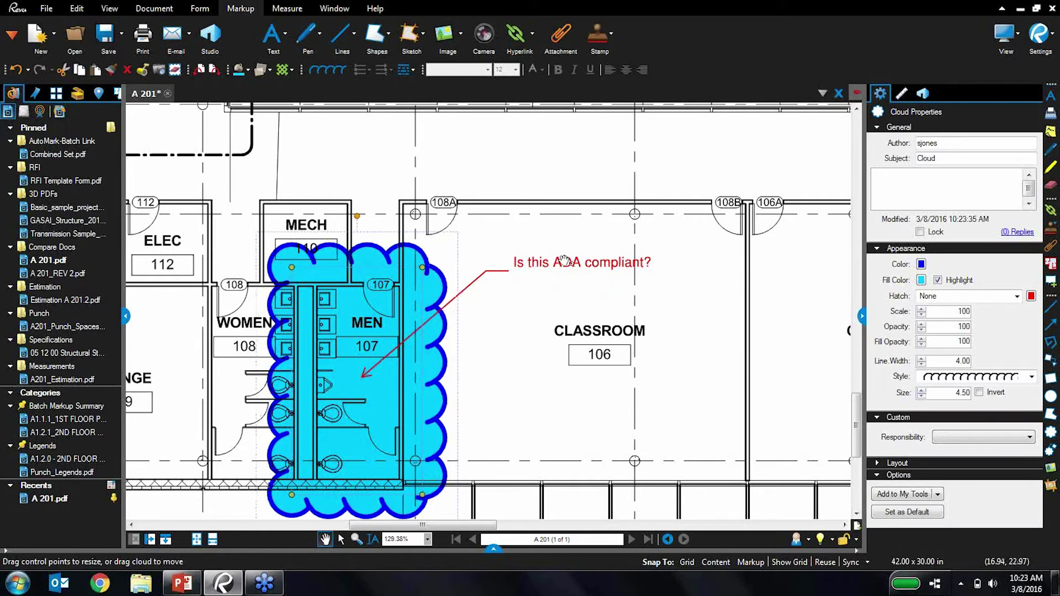
pyautogui.click(112, 70)
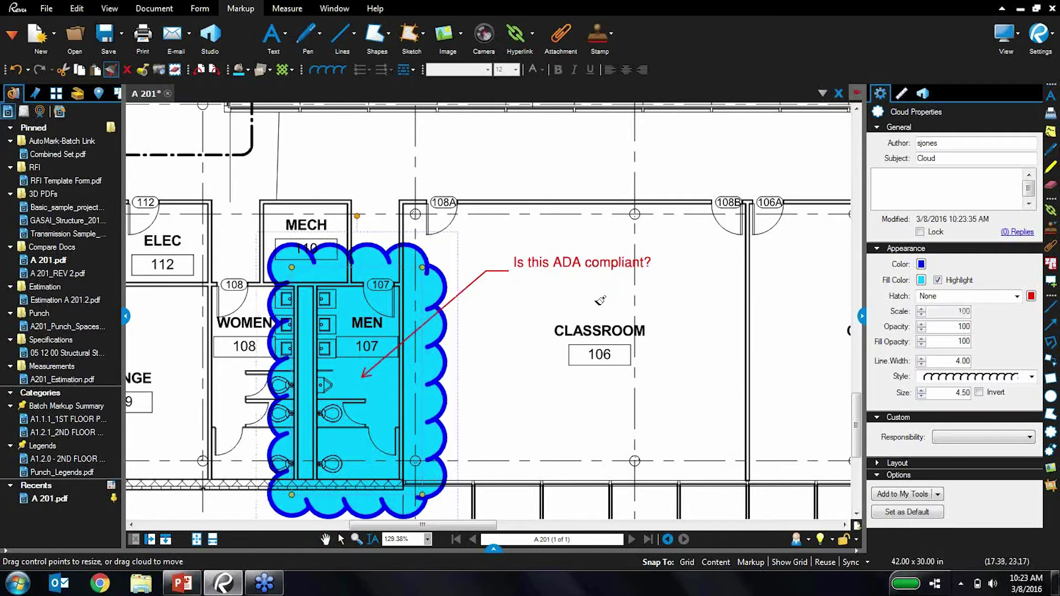
# Step: Give the 'Is this ADA compliant?' callout the cloud's blue outline and cyan fill, with a solid border
pyautogui.click(502, 263)
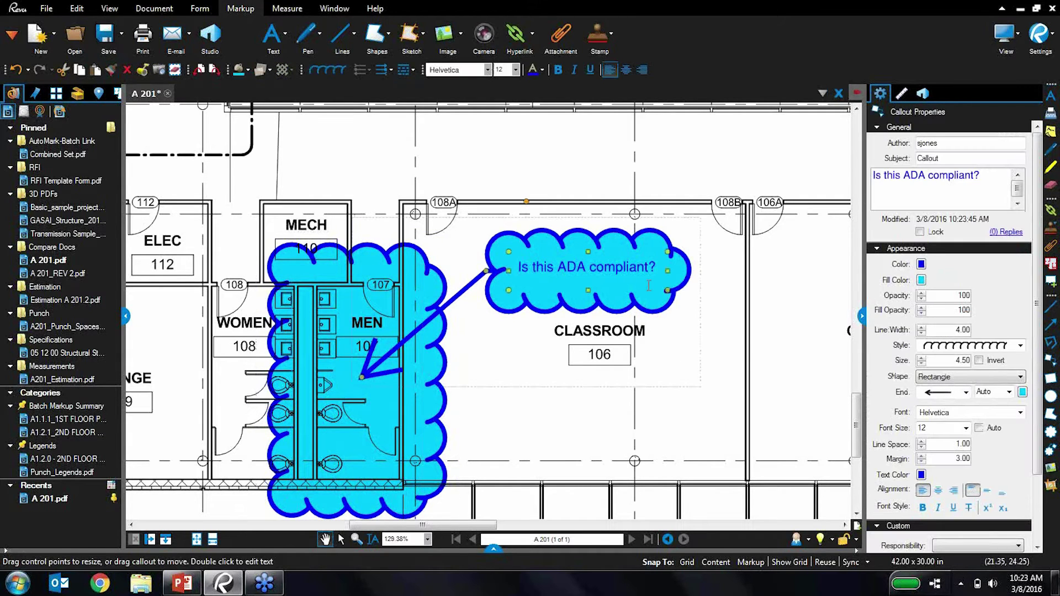
pyautogui.click(957, 345)
pyautogui.click(956, 381)
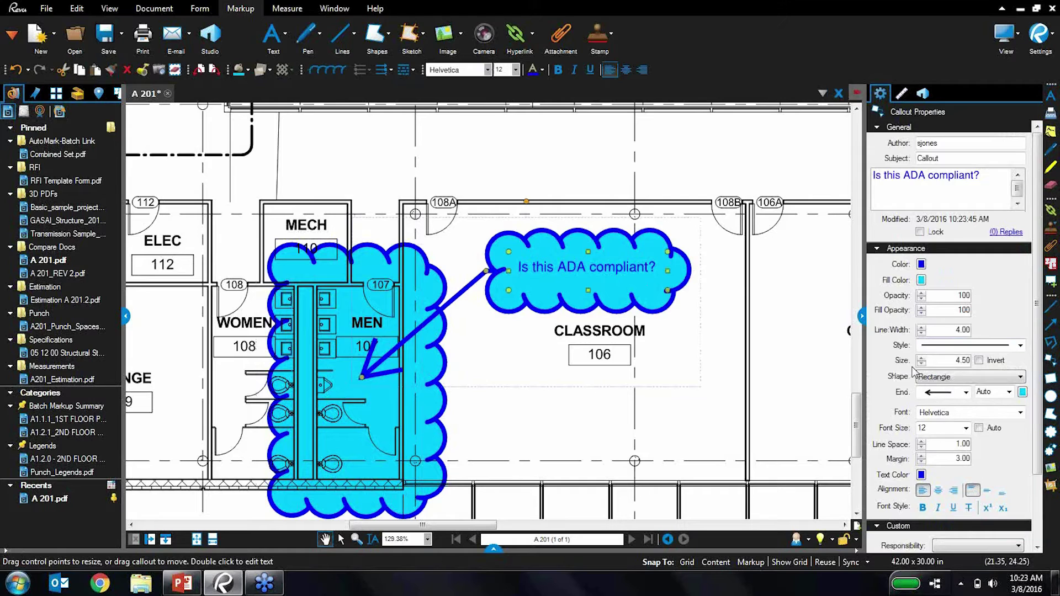
pyautogui.click(711, 293)
pyautogui.moveTo(720, 307); pyautogui.dragTo(709, 312)
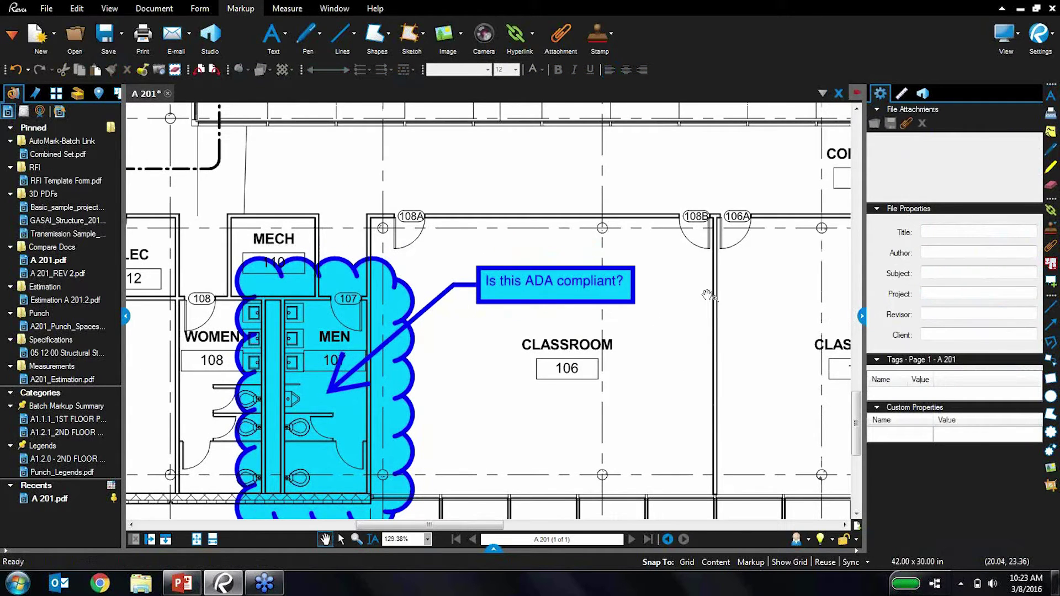
# Step: Save the customized cloud into My Tools and select that saved cloud tool
pyautogui.click(77, 94)
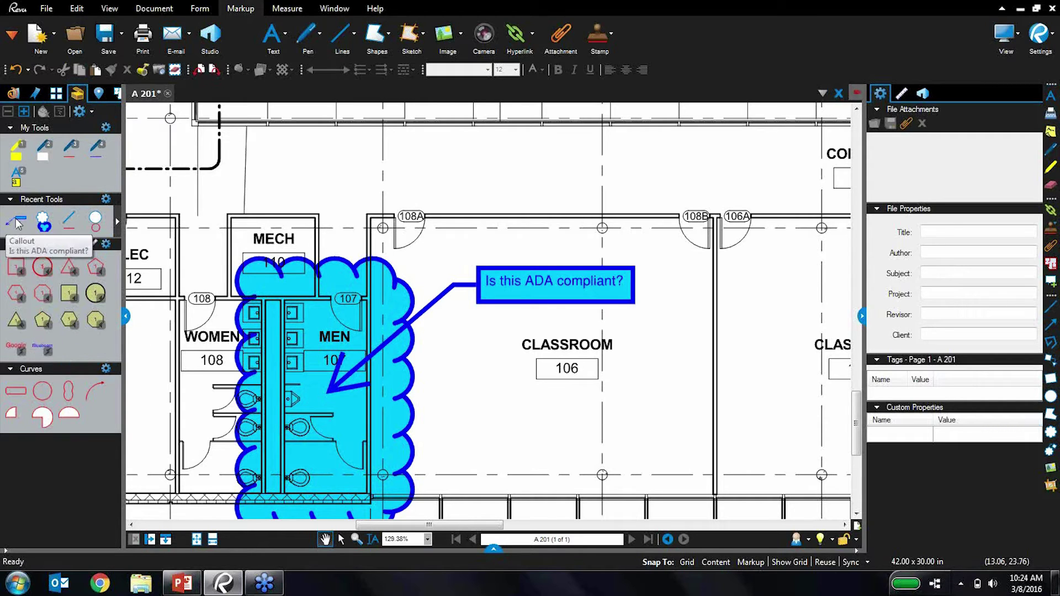
pyautogui.moveTo(20, 226); pyautogui.dragTo(43, 174)
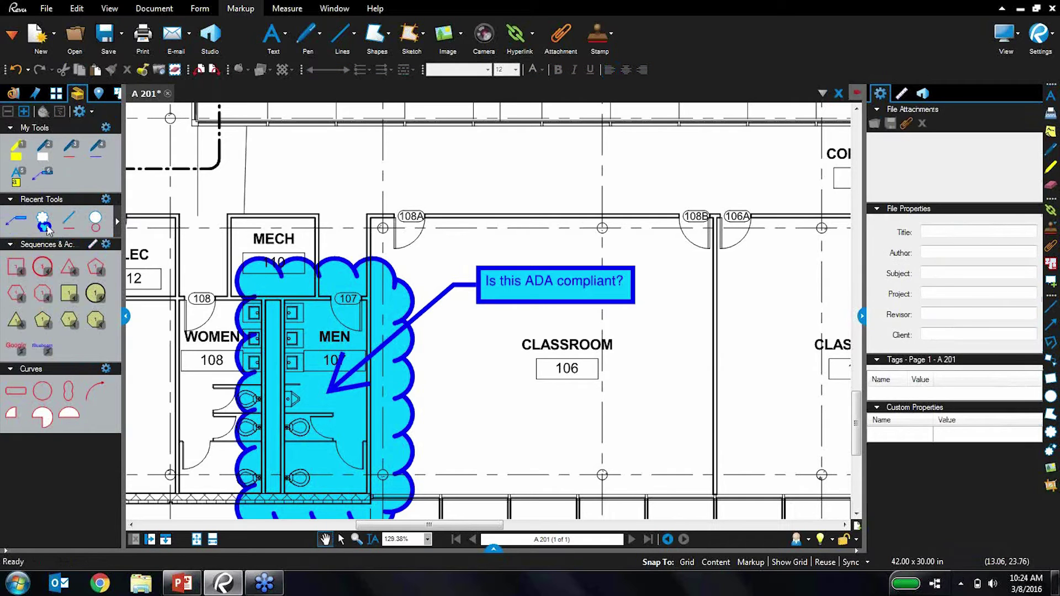
pyautogui.moveTo(34, 228); pyautogui.dragTo(72, 175)
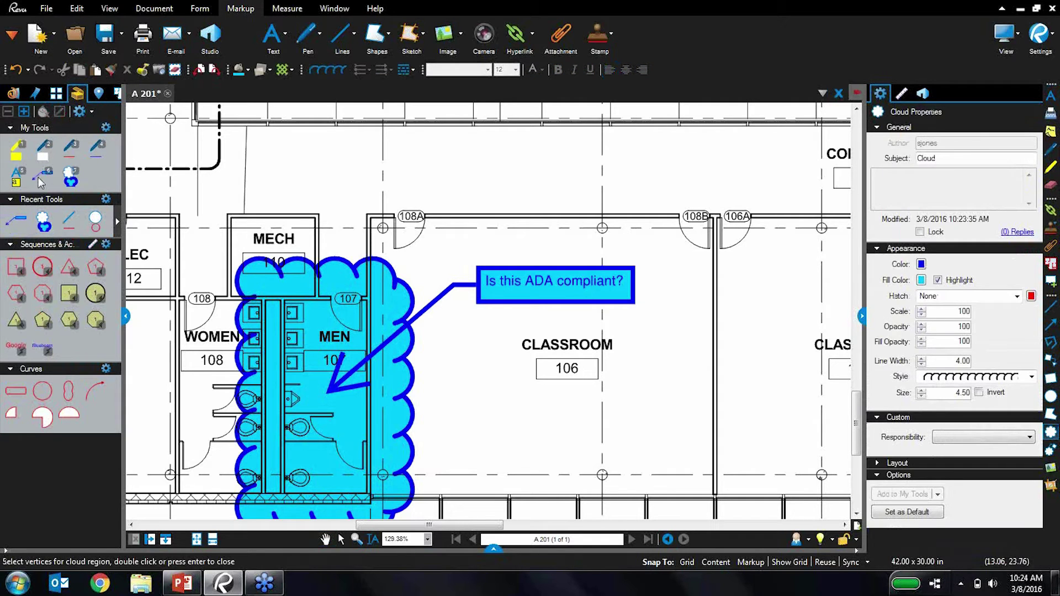
pyautogui.click(71, 176)
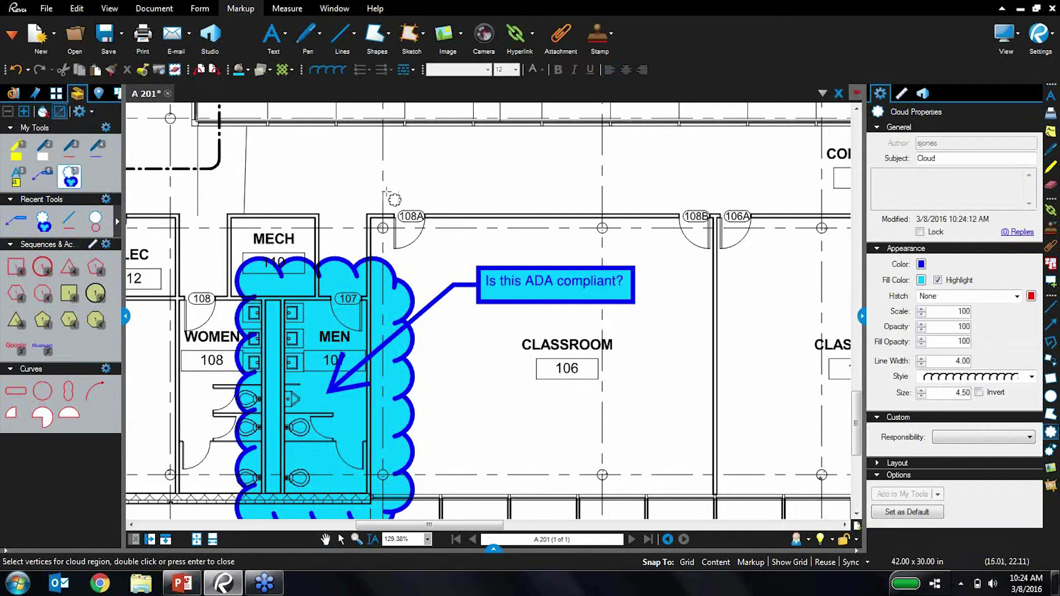
# Step: Cloud door 108A and point a callout reading 'Hello' at it
pyautogui.moveTo(372, 188); pyautogui.dragTo(450, 245)
pyautogui.press('q')
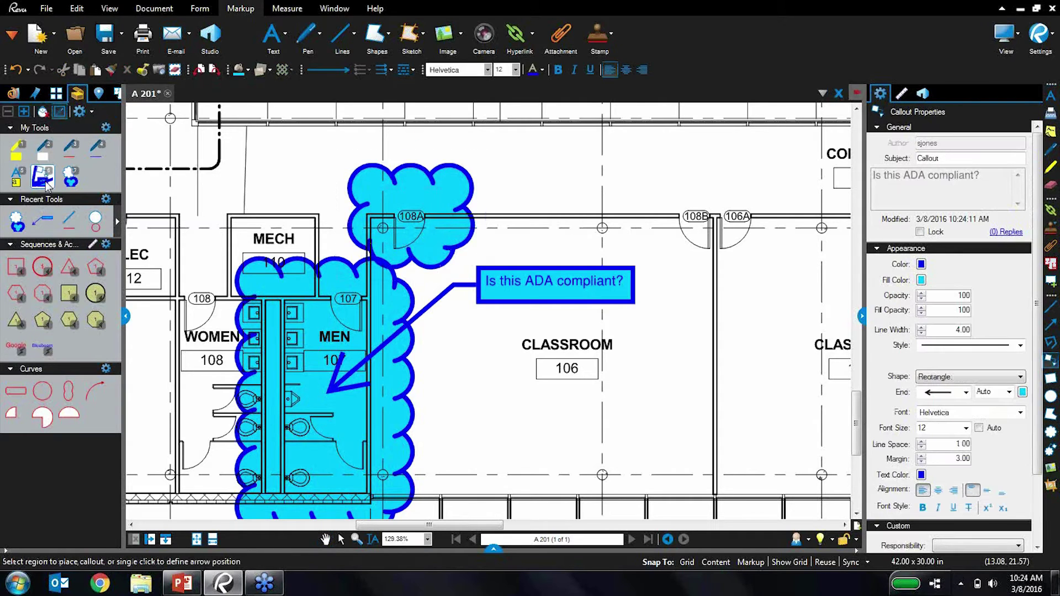
pyautogui.click(456, 202)
pyautogui.click(623, 173)
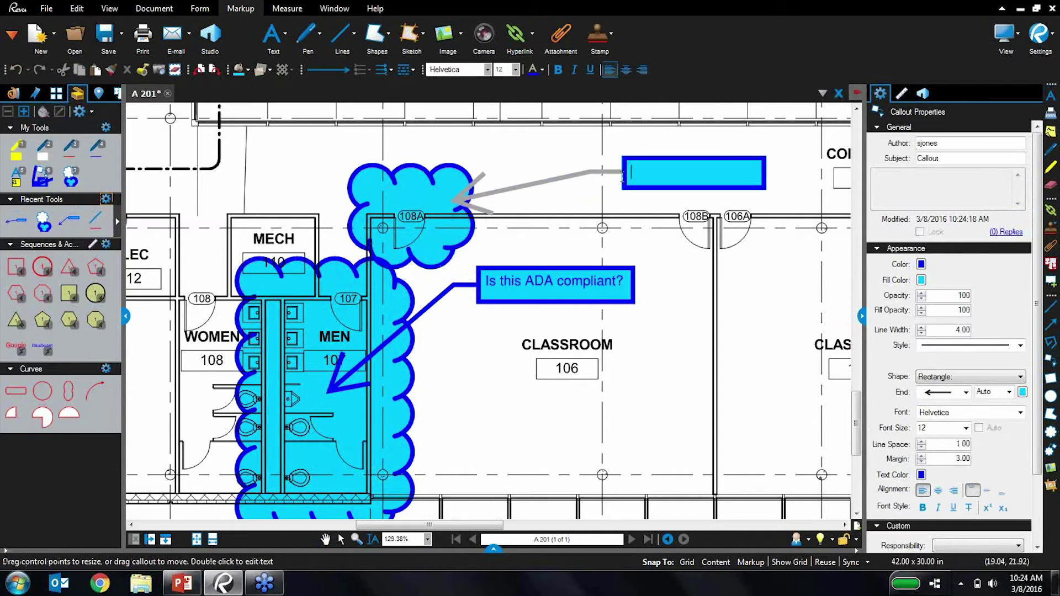
pyautogui.write('Hello')
pyautogui.click(654, 196)
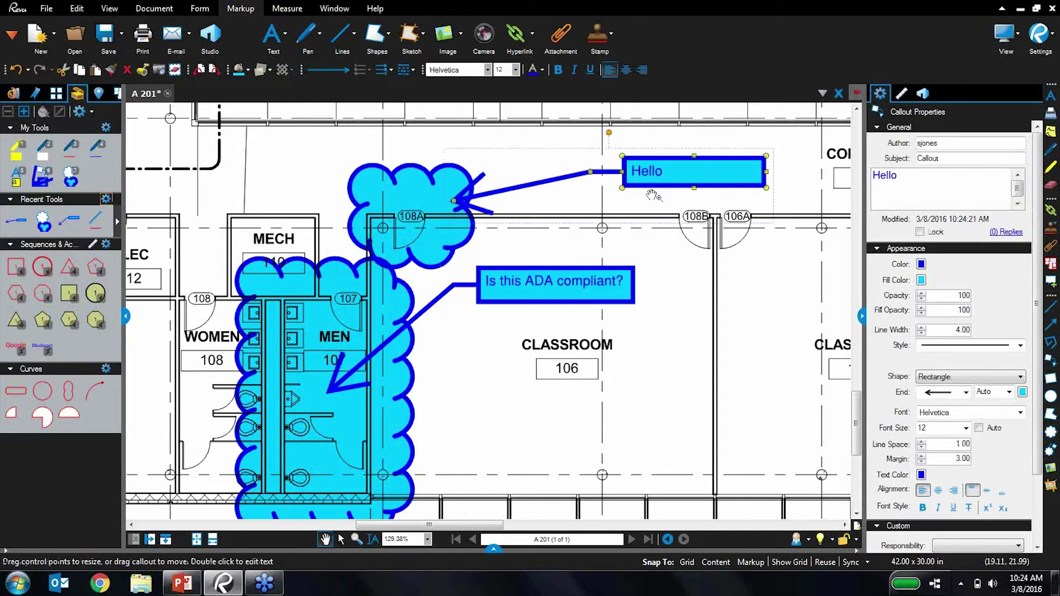
pyautogui.click(784, 226)
pyautogui.moveTo(795, 225); pyautogui.dragTo(723, 260)
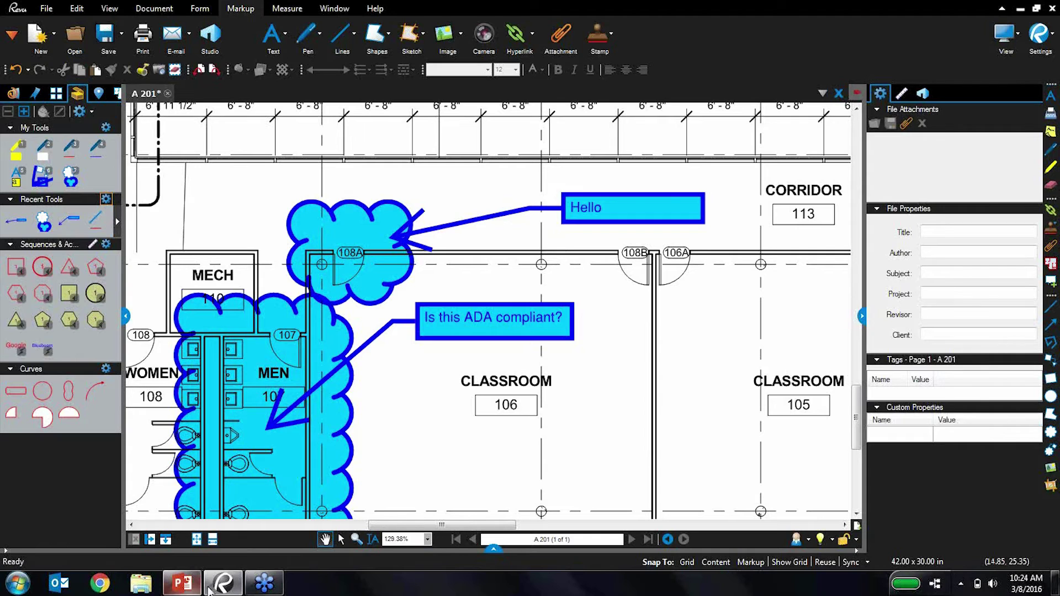
# Step: Bring the What's New in Revu 2016 slides to the front, showing slide 4
pyautogui.click(183, 585)
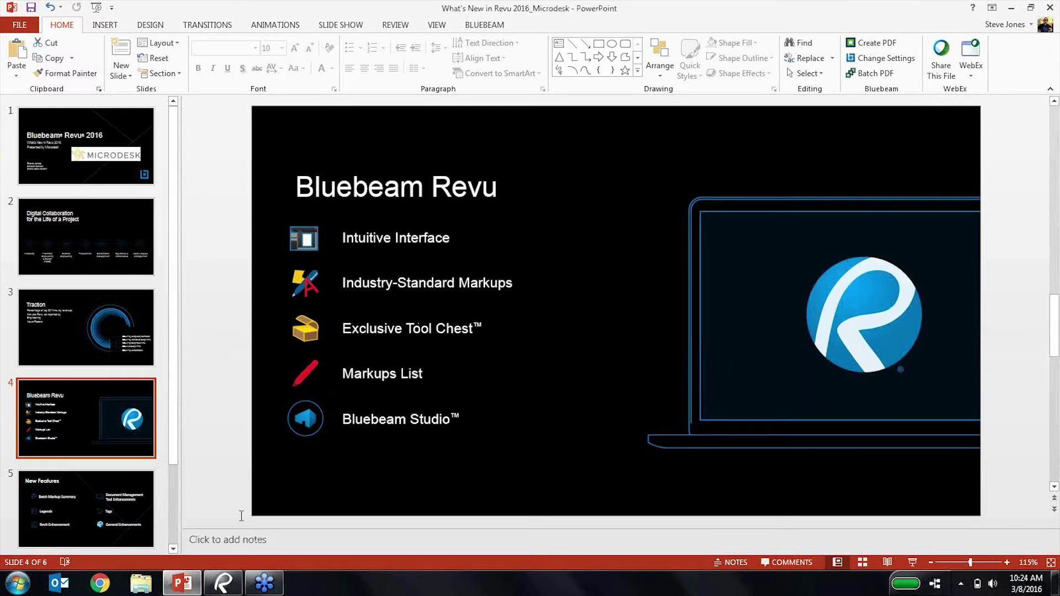
# Step: Go back to the marked-up A 201 floor plan in Revu
pyautogui.click(223, 583)
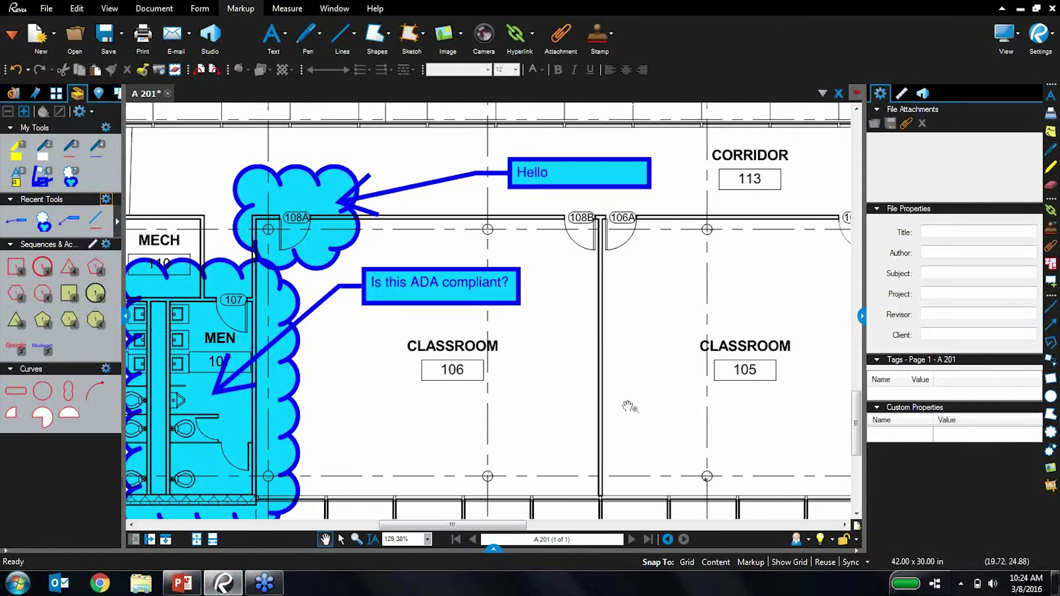
# Step: Collapse both side panels and open the markups list with a wider Color column
pyautogui.click(126, 316)
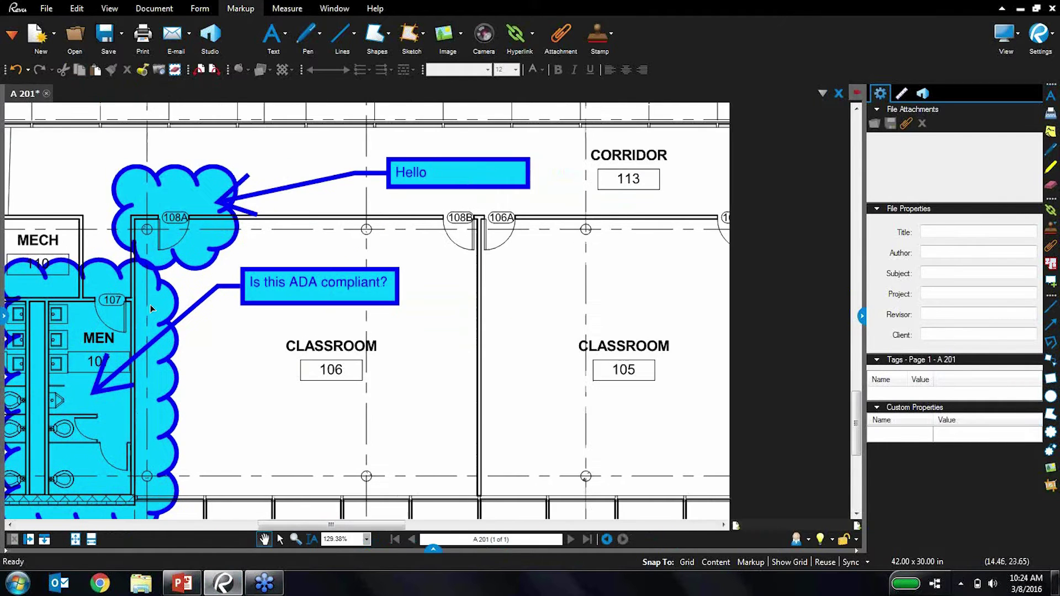
pyautogui.click(862, 316)
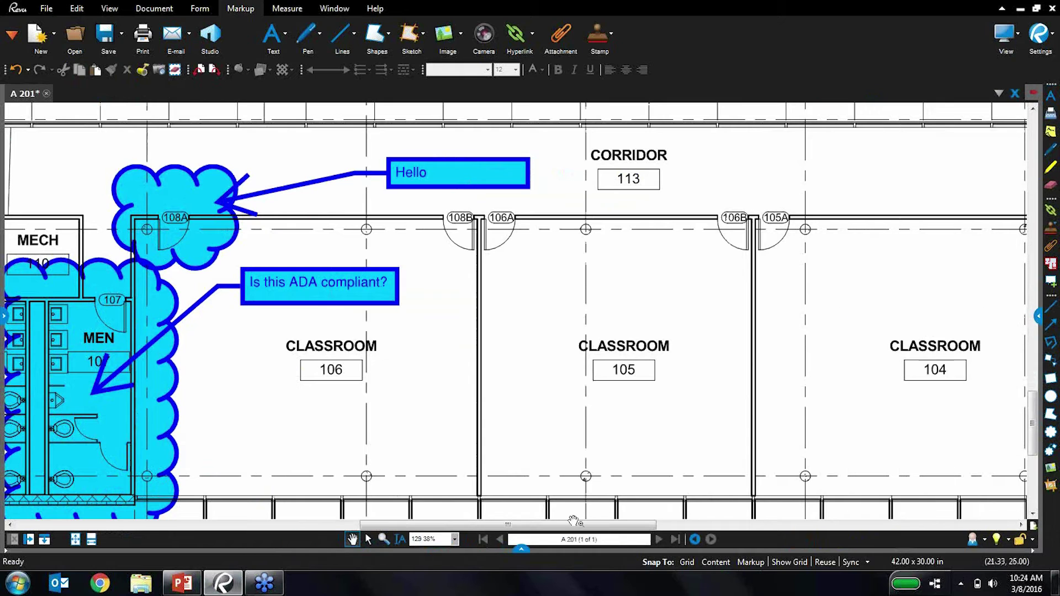
pyautogui.click(521, 548)
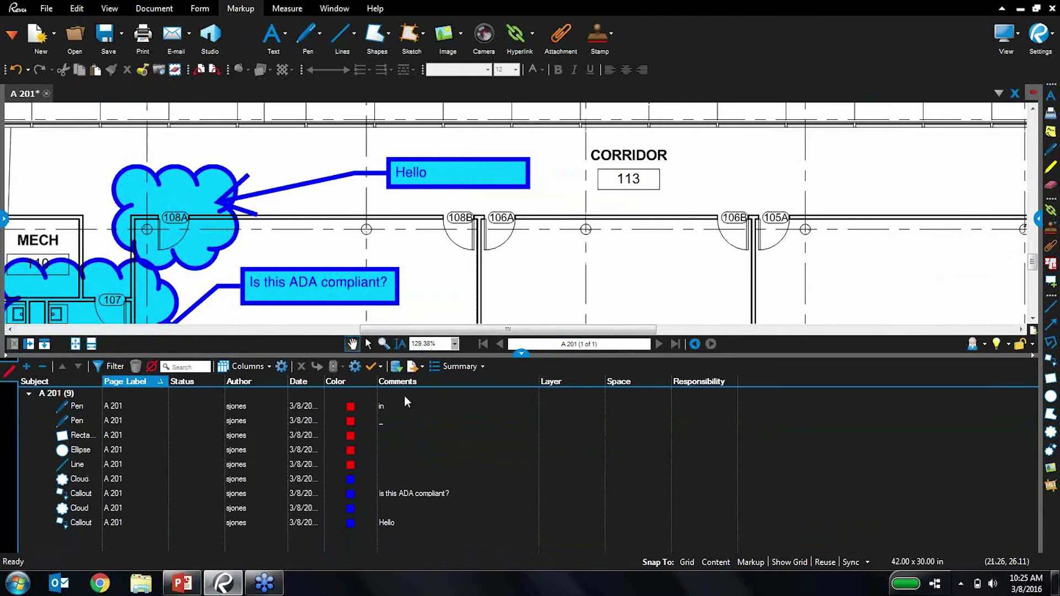
pyautogui.moveTo(377, 381); pyautogui.dragTo(482, 381)
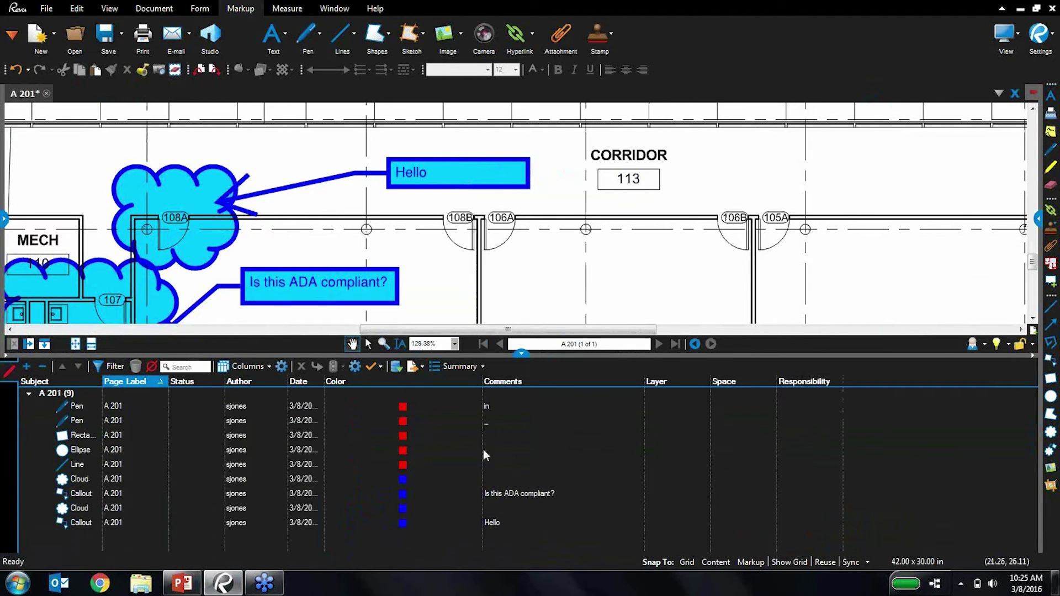
# Step: Jump through the Rectangle, Pen, Ellipse and both Cloud markups from the list
pyautogui.click(89, 435)
pyautogui.click(89, 421)
pyautogui.click(81, 450)
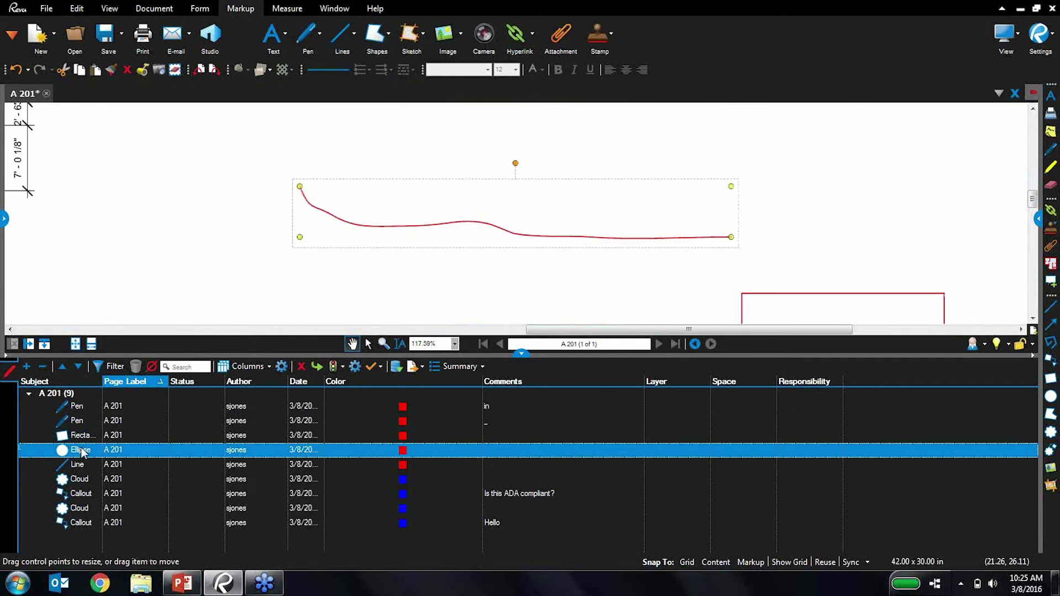
pyautogui.click(80, 479)
pyautogui.click(81, 508)
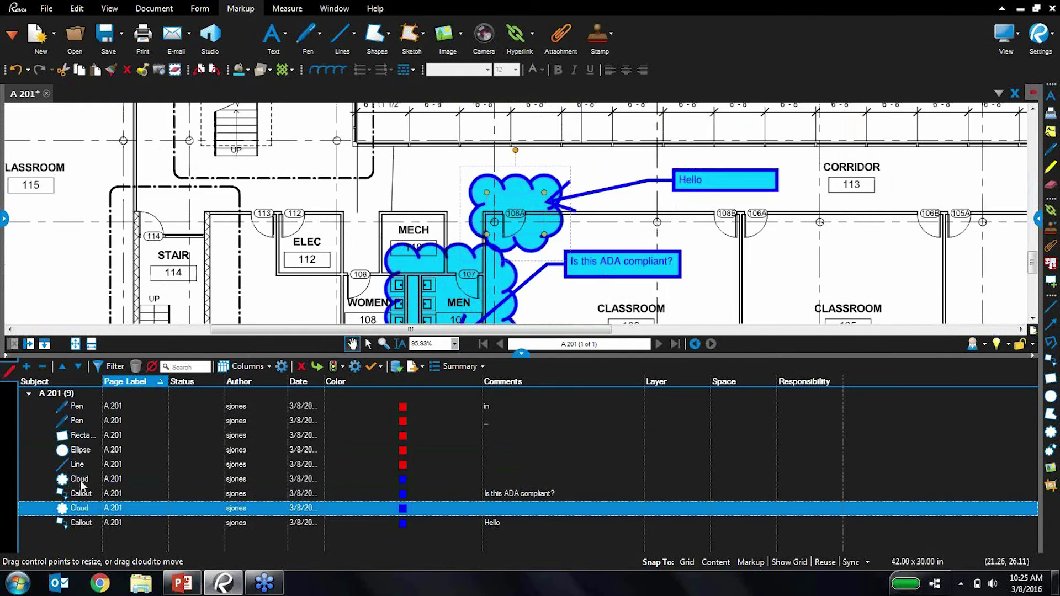
pyautogui.click(81, 480)
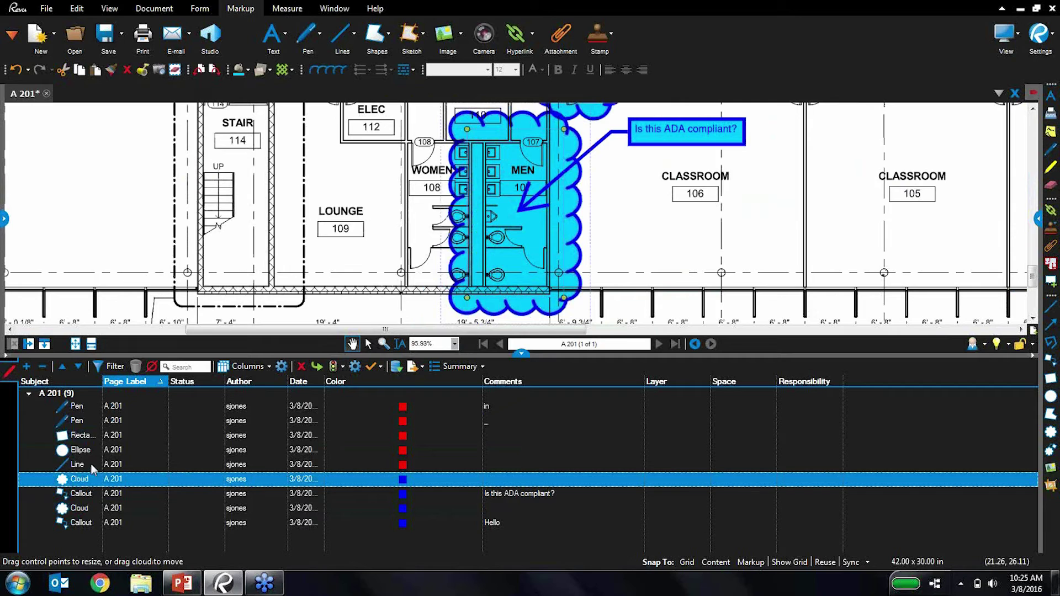
# Step: Group the markups list by Subject and toggle column filtering
pyautogui.click(69, 382)
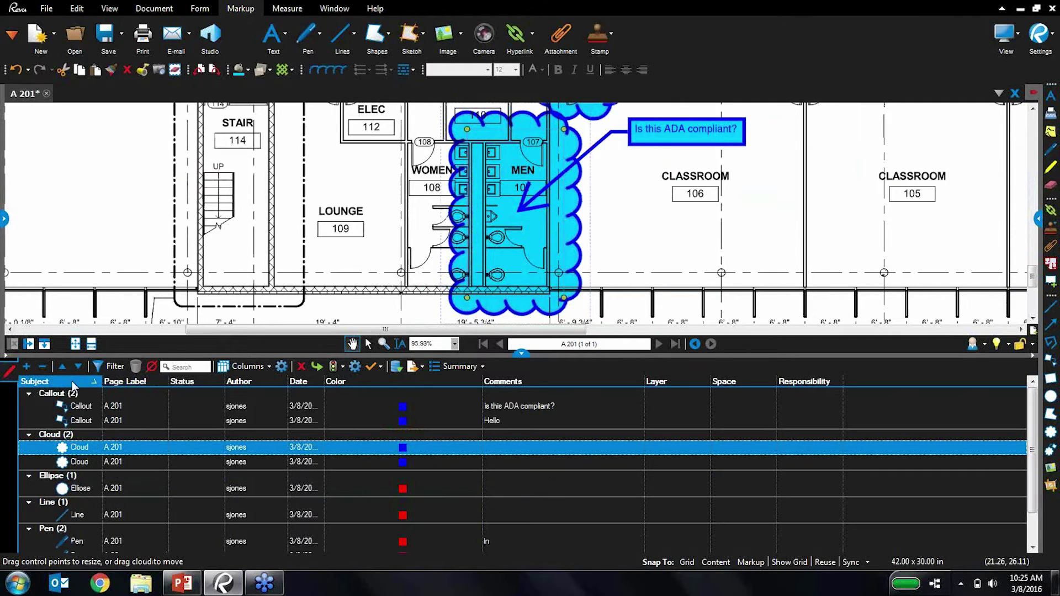
pyautogui.click(110, 368)
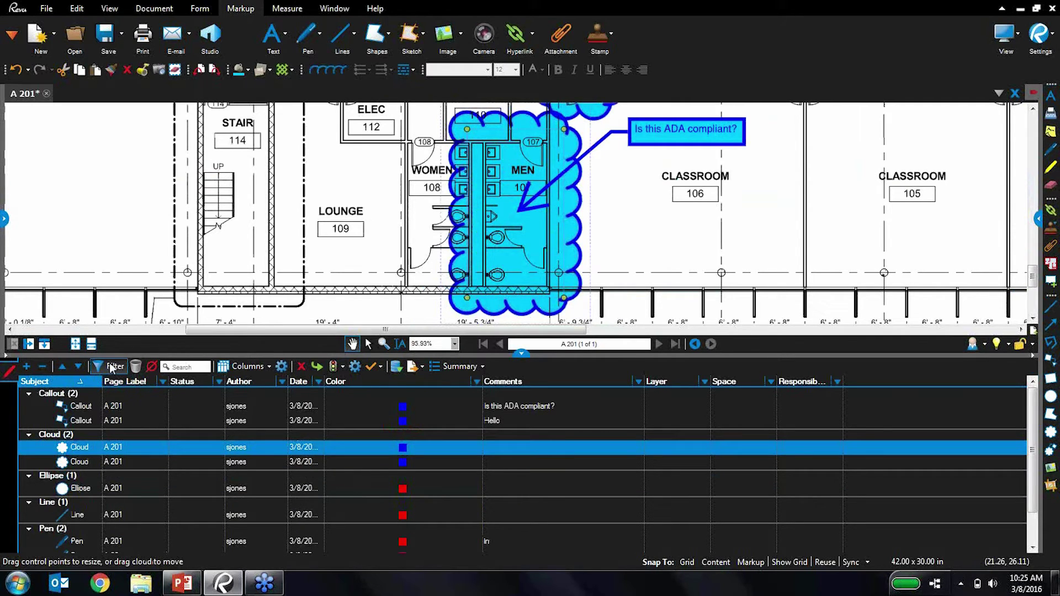
pyautogui.click(111, 367)
# Step: Remove the Layer and Color columns and add an Area column to the markups list
pyautogui.click(243, 367)
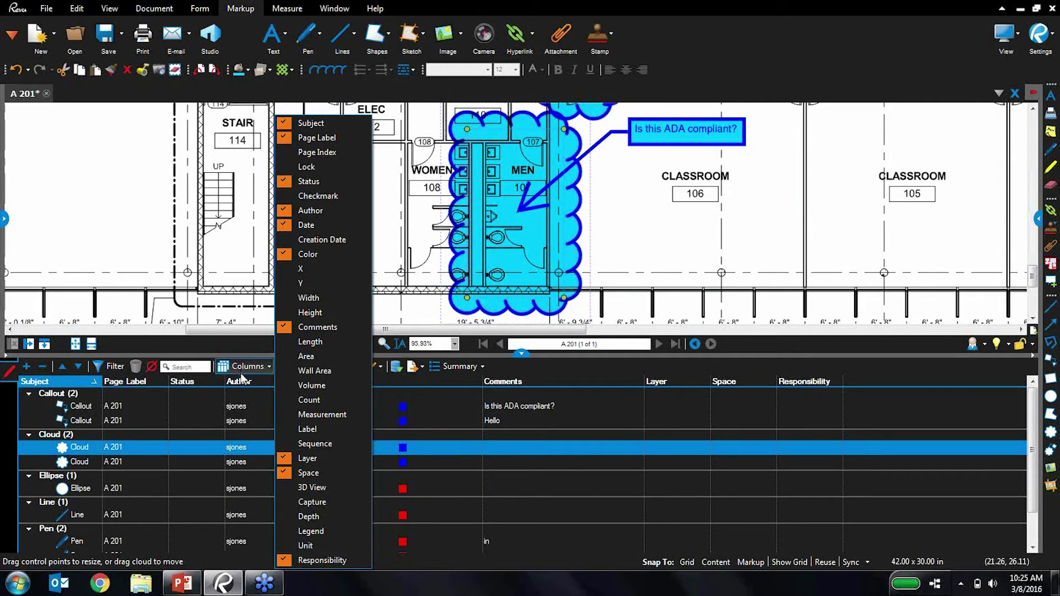
pyautogui.click(324, 461)
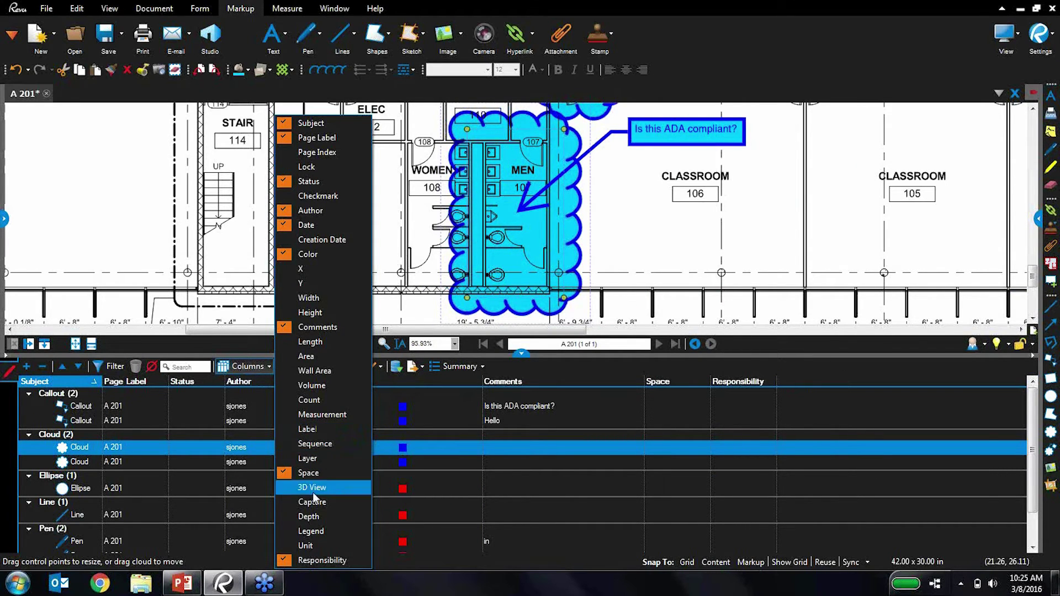
pyautogui.click(325, 257)
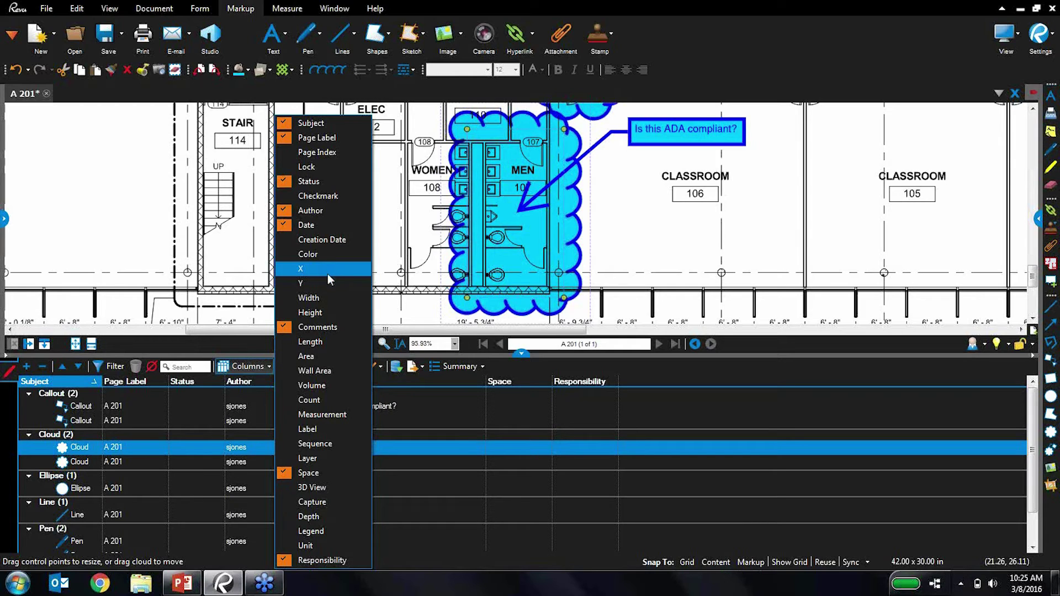
pyautogui.click(328, 359)
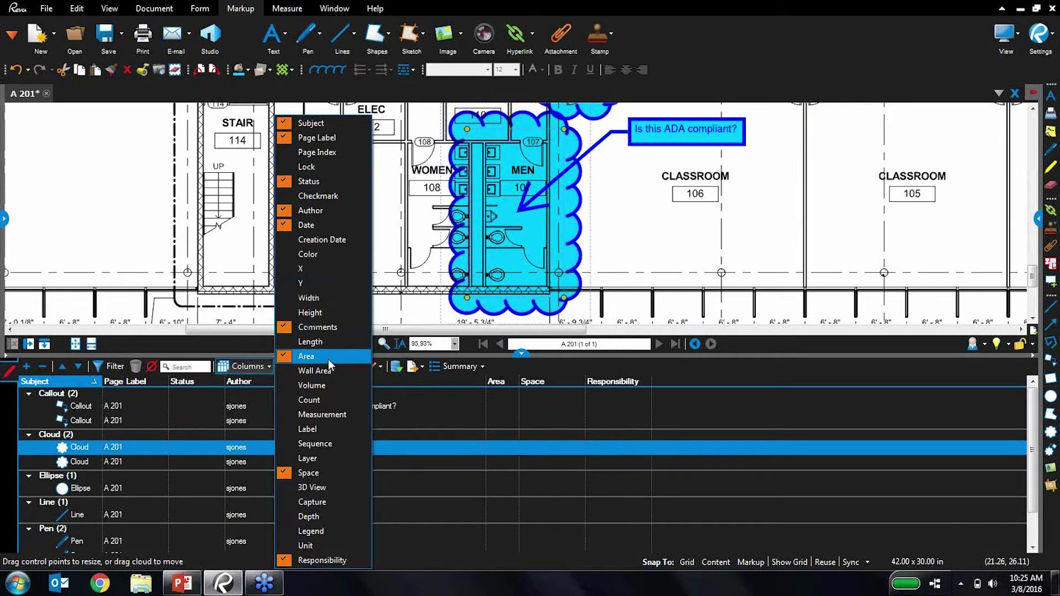
pyautogui.click(476, 446)
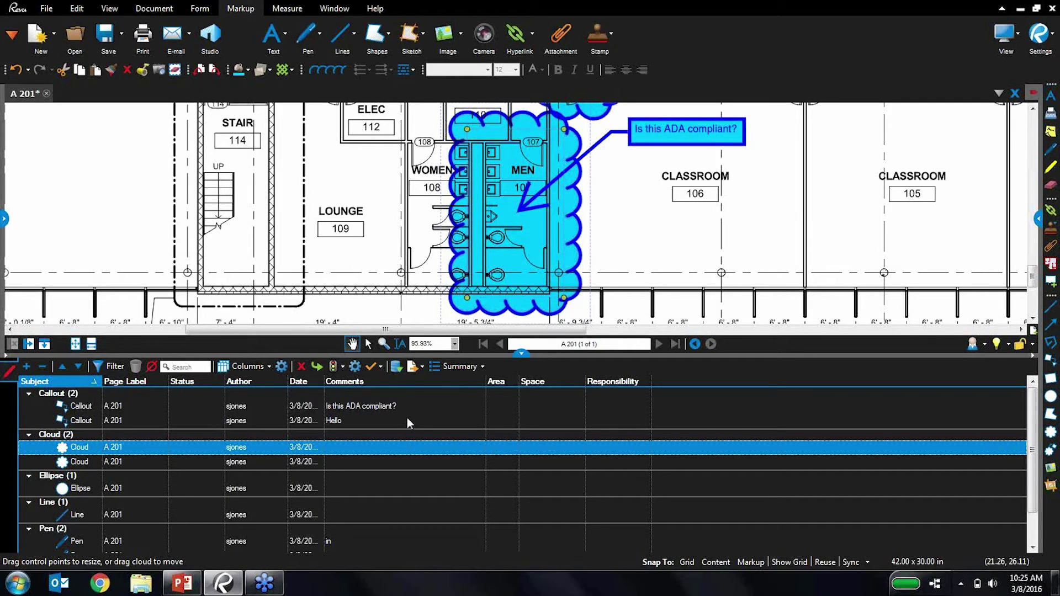
# Step: Import comments from all three A 201 files in Bluebeam Demo R11's Import Comments folder
pyautogui.click(398, 367)
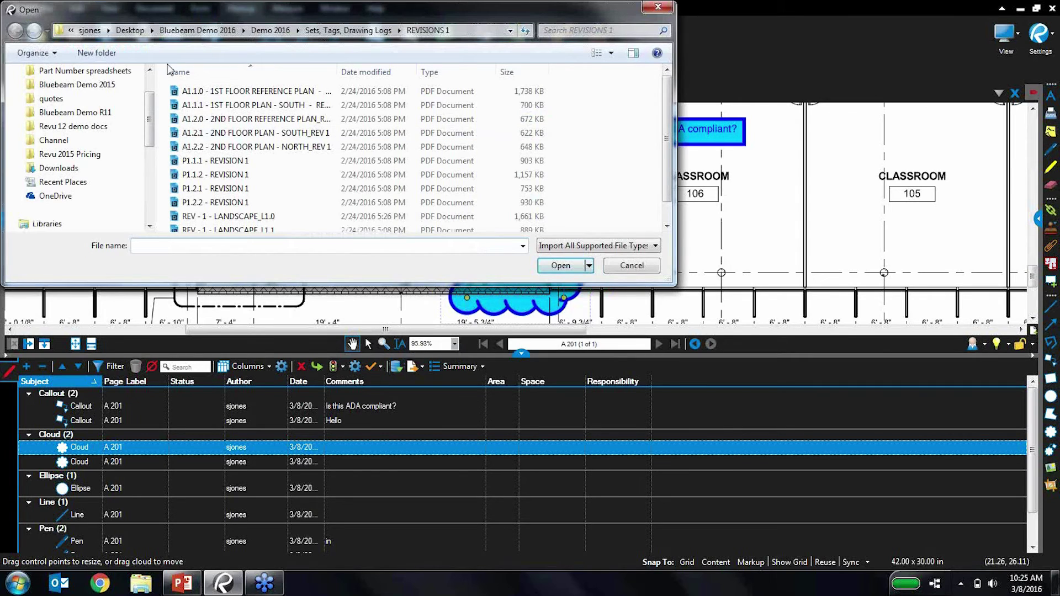
pyautogui.scroll(1, 151, 79)
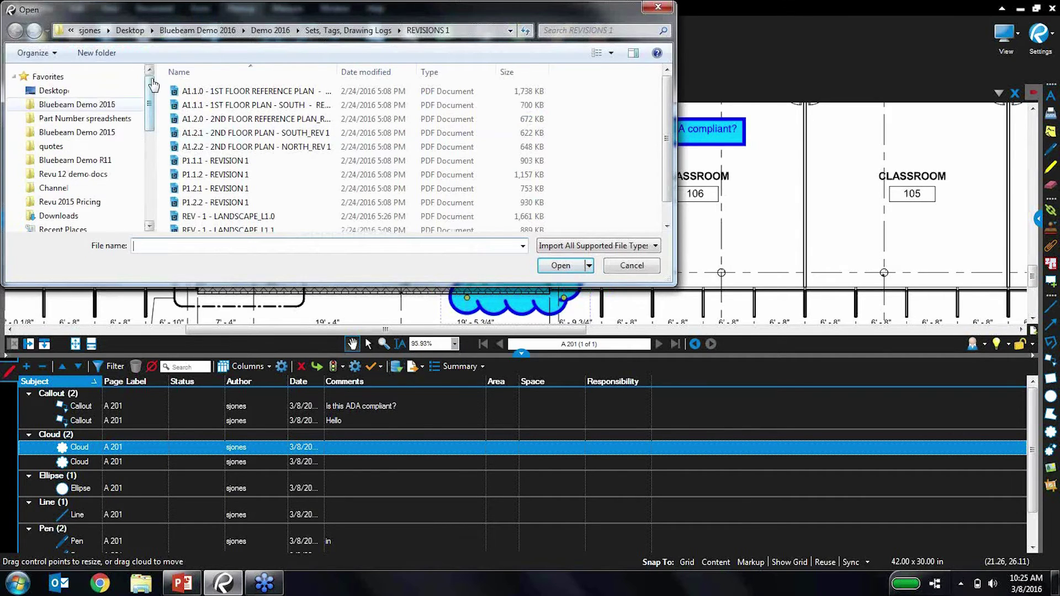
pyautogui.click(75, 160)
pyautogui.doubleClick(237, 228)
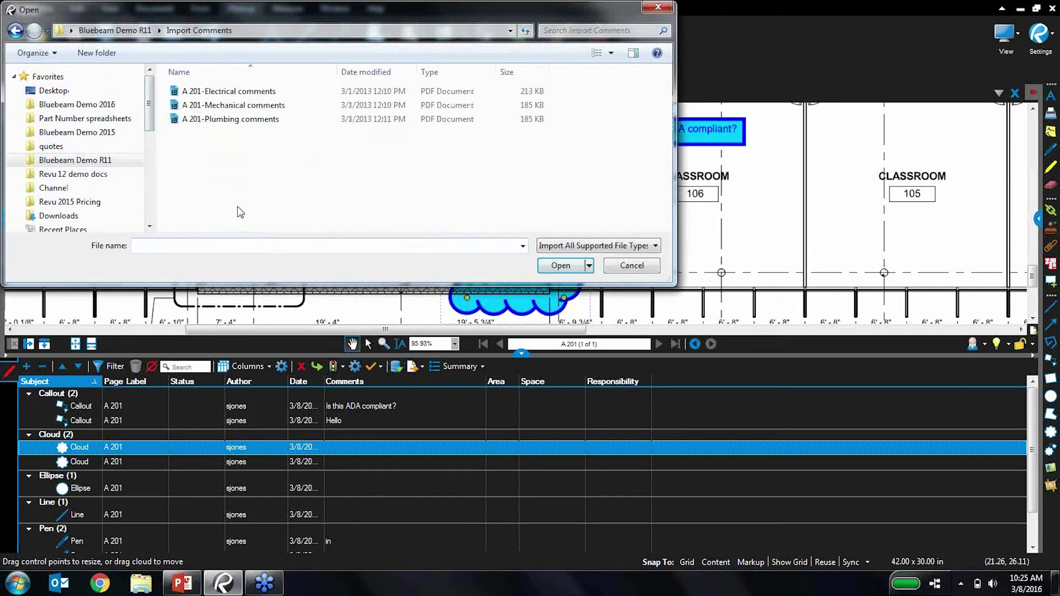
pyautogui.click(243, 92)
pyautogui.hotkey('ctrl', 'a')
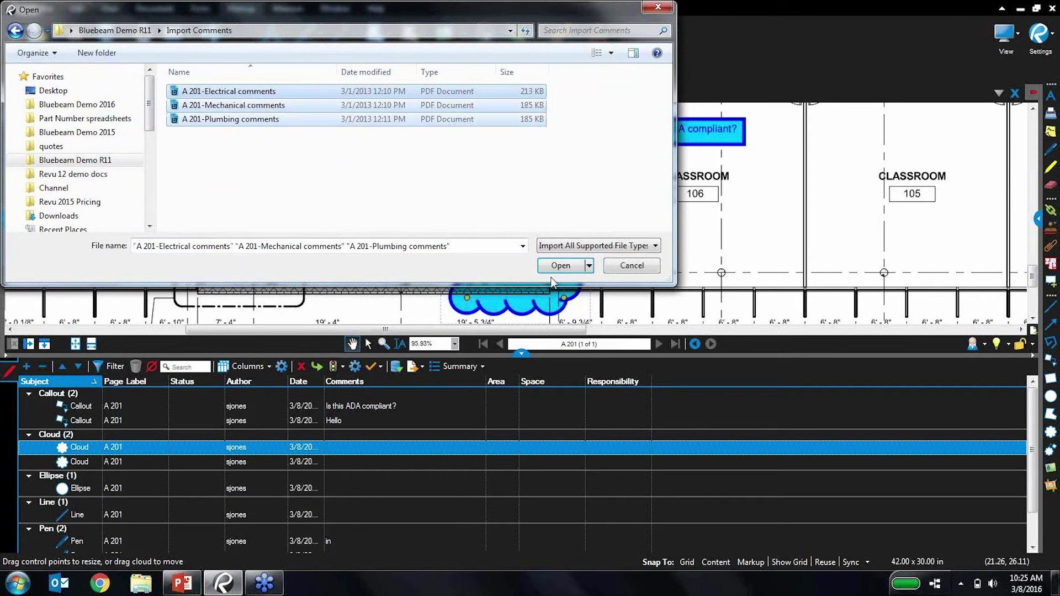
pyautogui.click(562, 267)
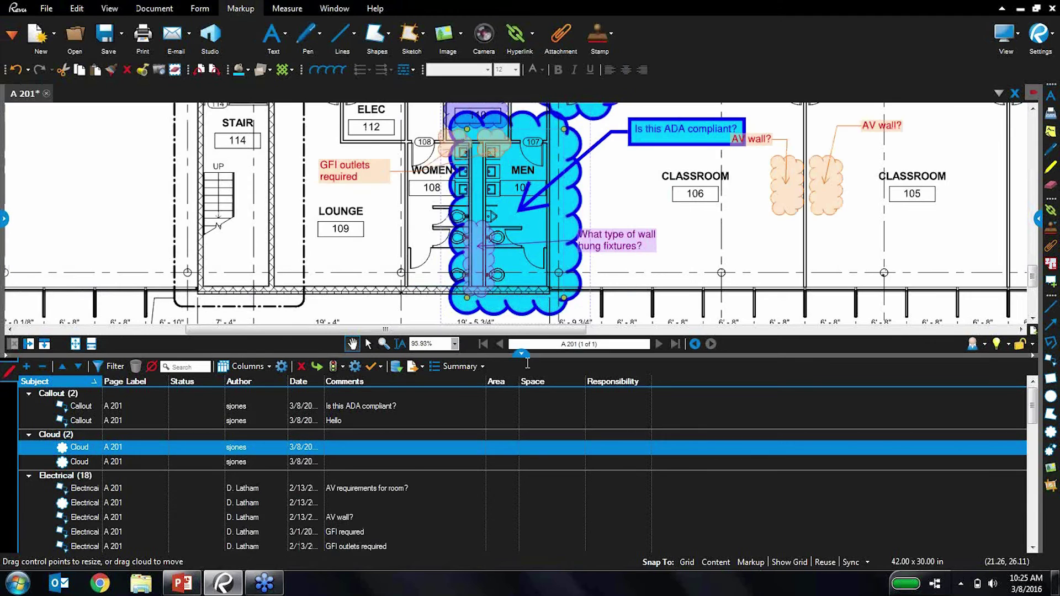
# Step: Hide the markups list and pan to the conference and admin rooms
pyautogui.click(521, 353)
pyautogui.scroll(-3, 659, 300)
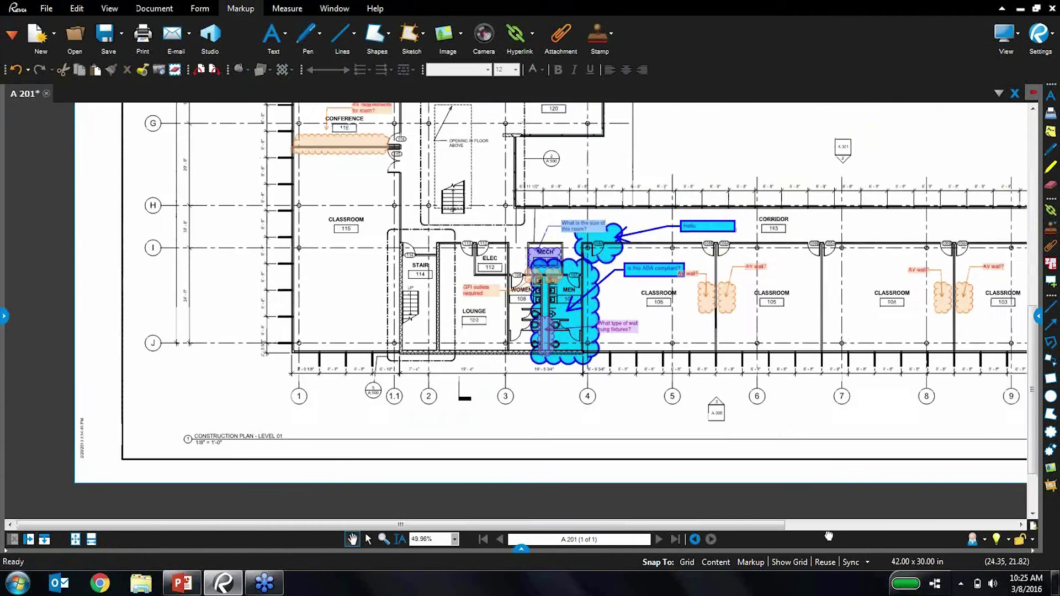
pyautogui.scroll(-4, 687, 214)
pyautogui.scroll(2, 865, 165)
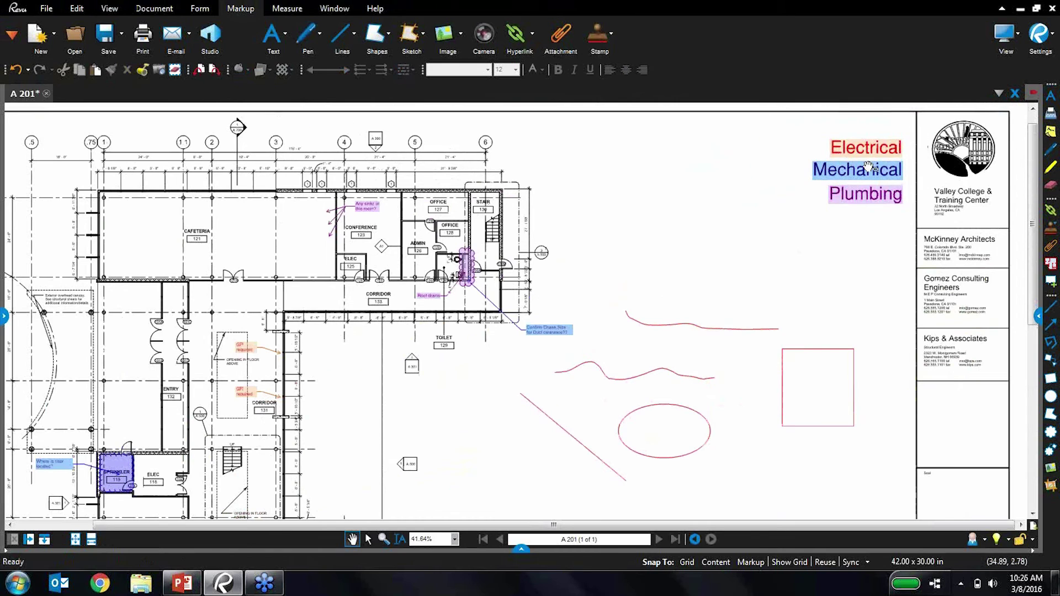
pyautogui.scroll(6, 377, 262)
pyautogui.moveTo(377, 262); pyautogui.dragTo(361, 375)
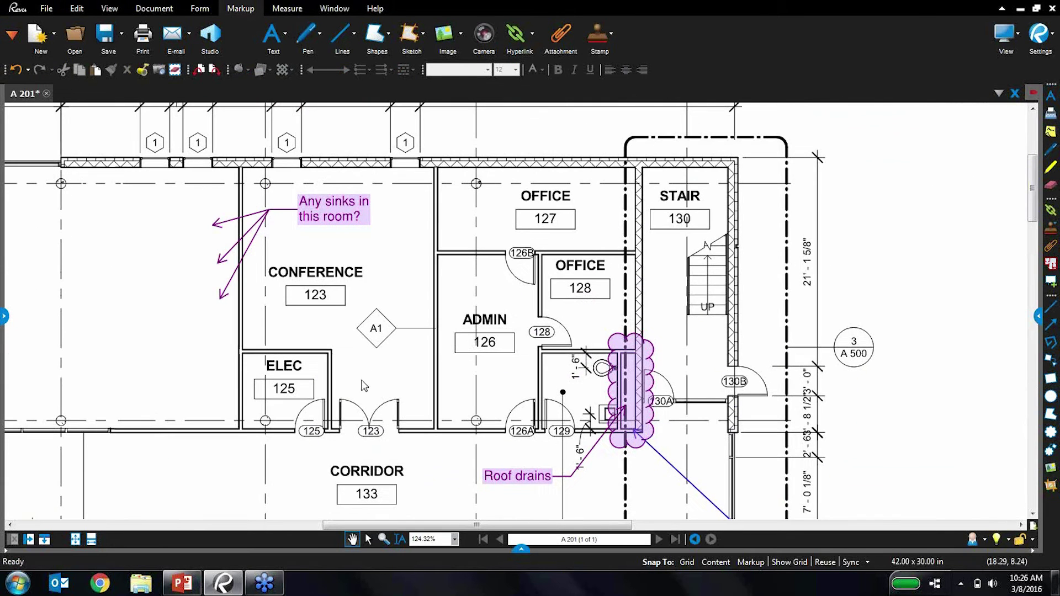
# Step: Reopen and hide the markups list, then switch to the PowerPoint presentation
pyautogui.click(521, 549)
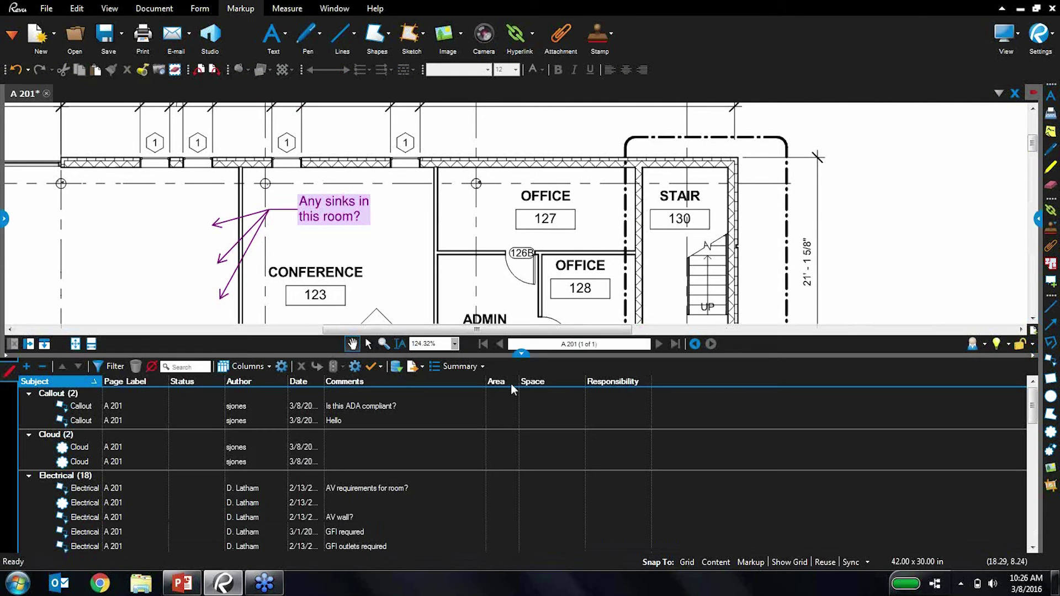
pyautogui.click(523, 355)
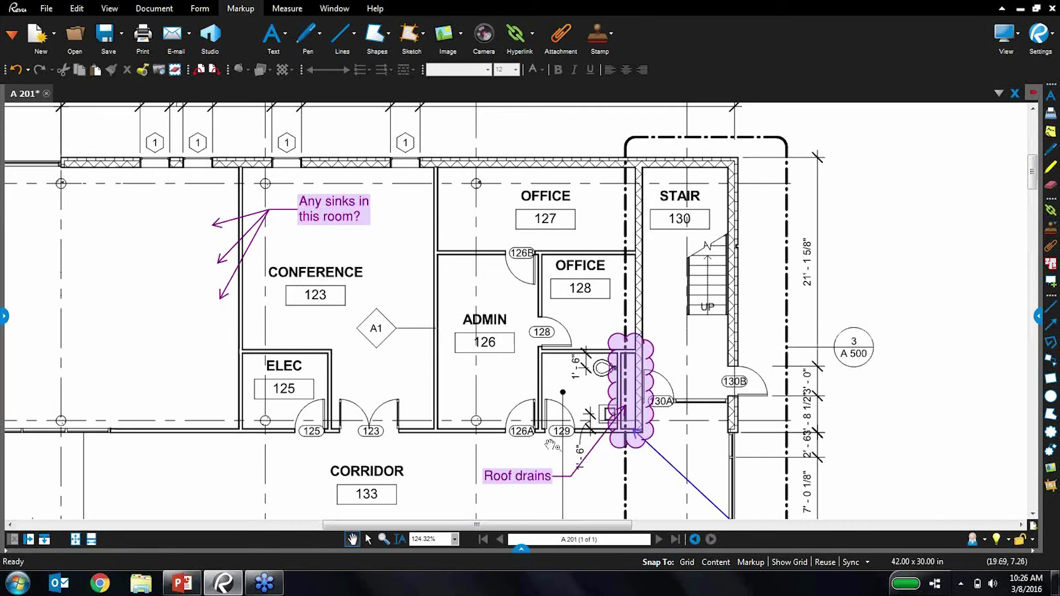
pyautogui.click(181, 583)
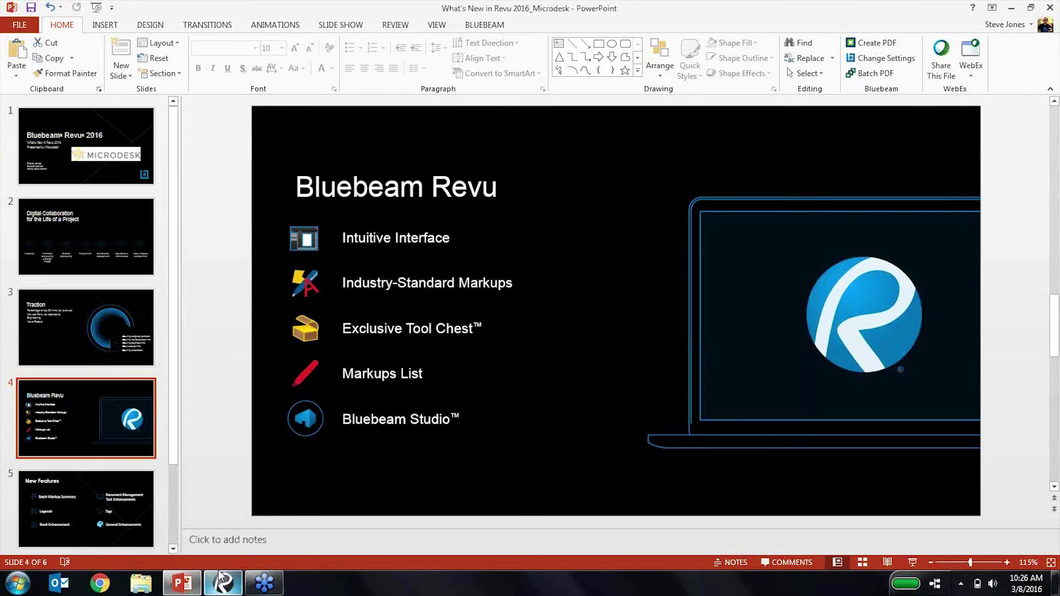
pyautogui.moveTo(221, 580)
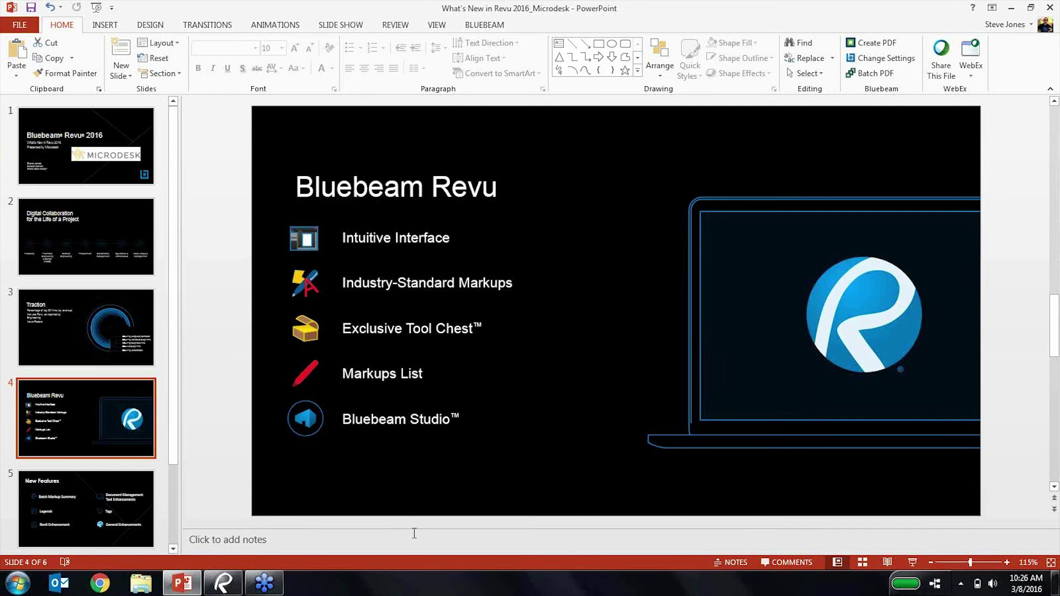
pyautogui.click(234, 590)
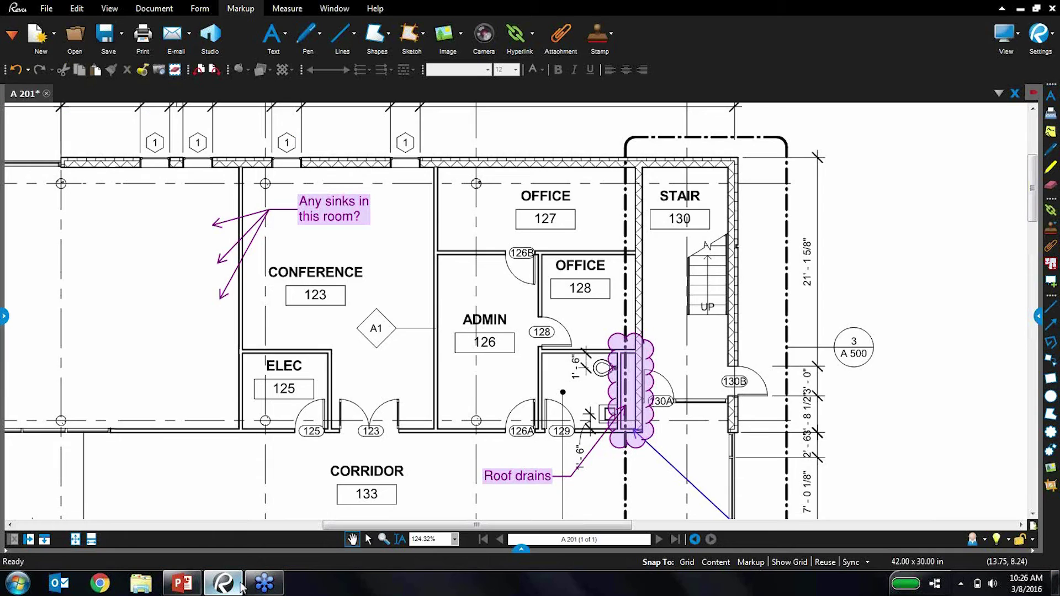
# Step: Show the Studio sessions and projects list in a widened right panel
pyautogui.click(1037, 316)
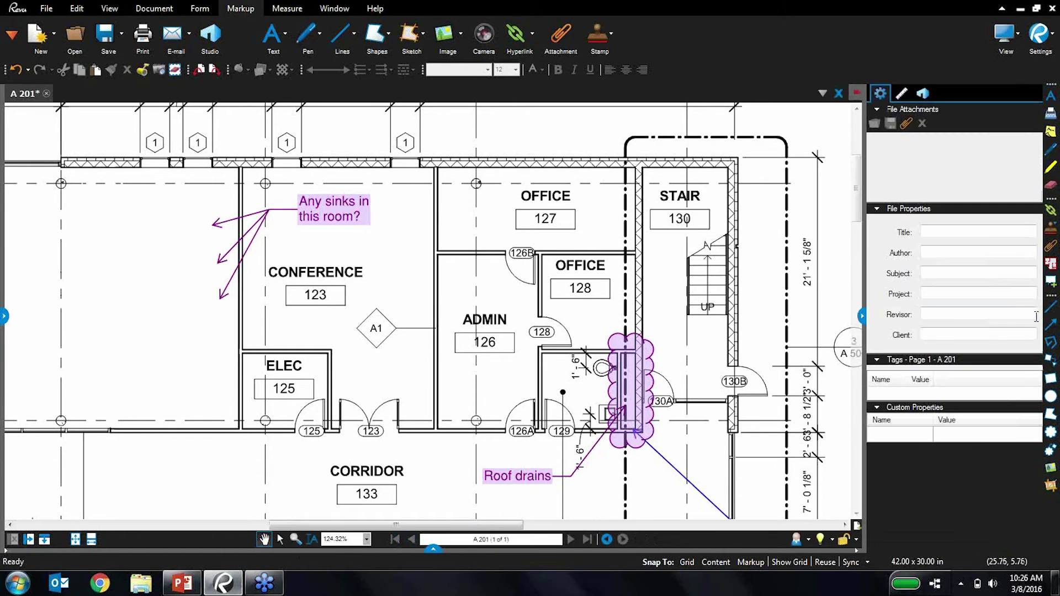
pyautogui.click(922, 93)
pyautogui.moveTo(860, 316); pyautogui.dragTo(784, 316)
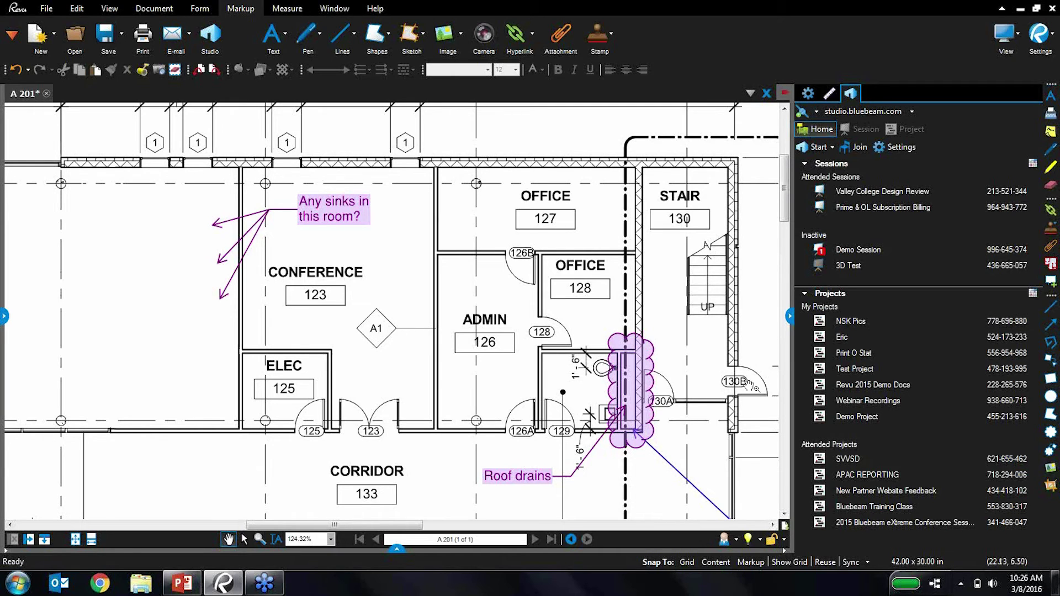
# Step: Open A 202.pdf from Demo Project > Valley College Project > Sheets
pyautogui.click(863, 418)
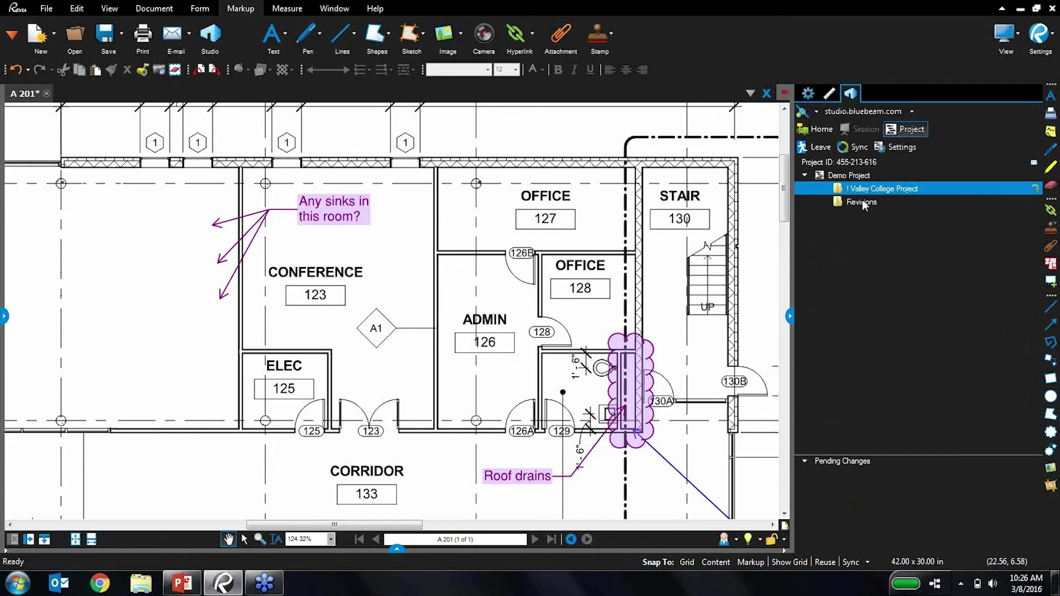
pyautogui.click(861, 202)
pyautogui.doubleClick(866, 190)
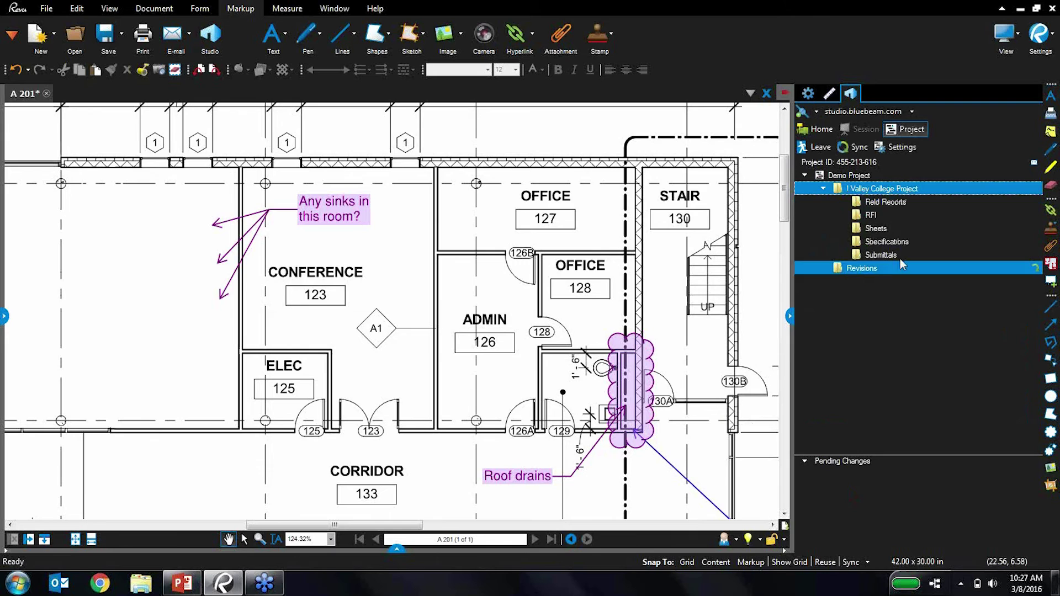
pyautogui.click(889, 228)
pyautogui.doubleClick(892, 230)
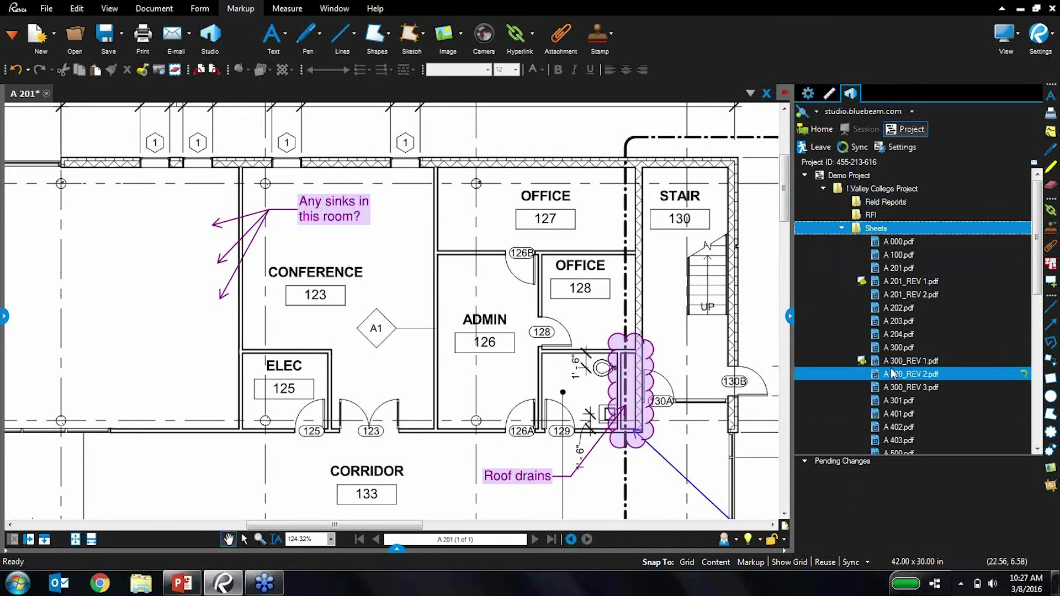
pyautogui.click(905, 307)
pyautogui.doubleClick(908, 307)
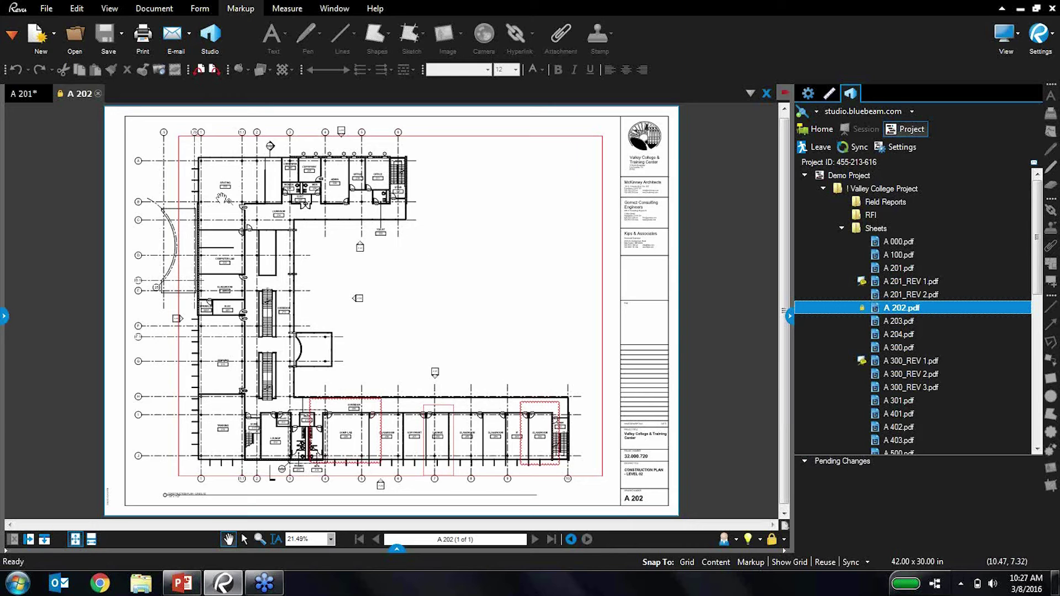
# Step: Check out A 202 and draw a cloud around the upper wing rooms
pyautogui.click(61, 95)
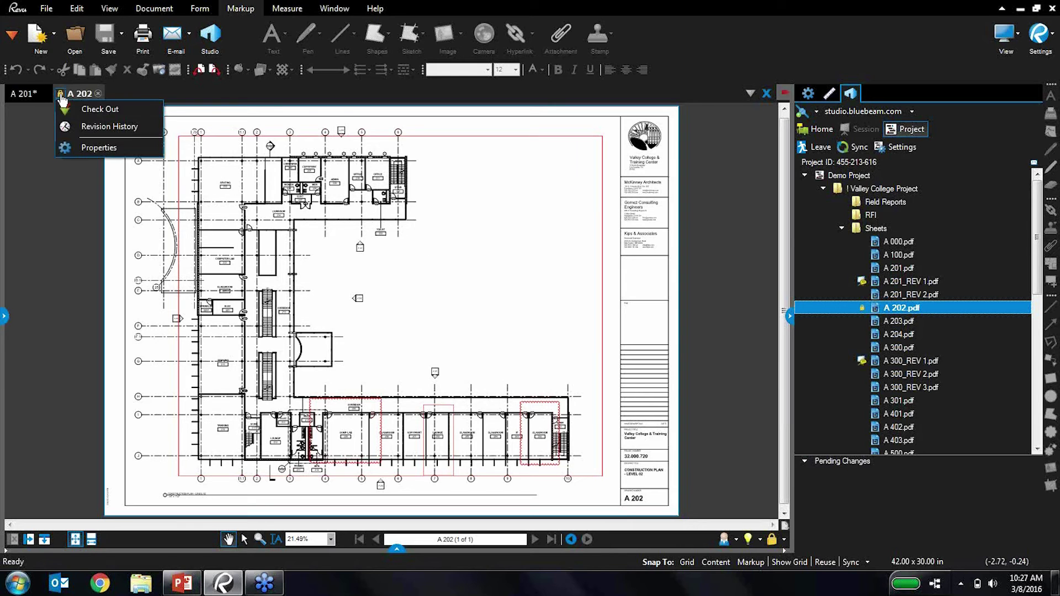
pyautogui.click(91, 115)
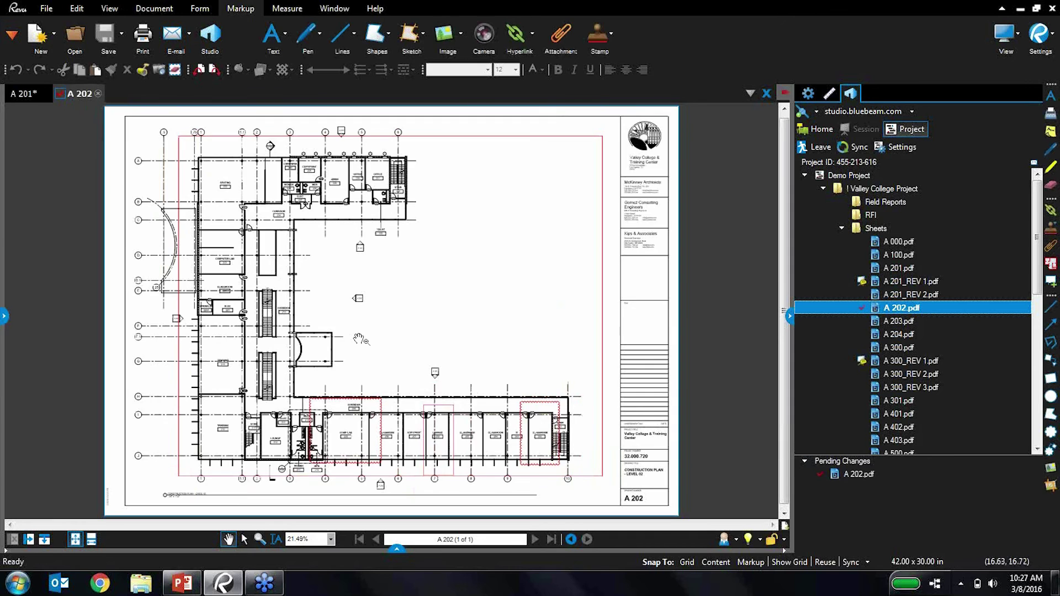
pyautogui.click(1050, 431)
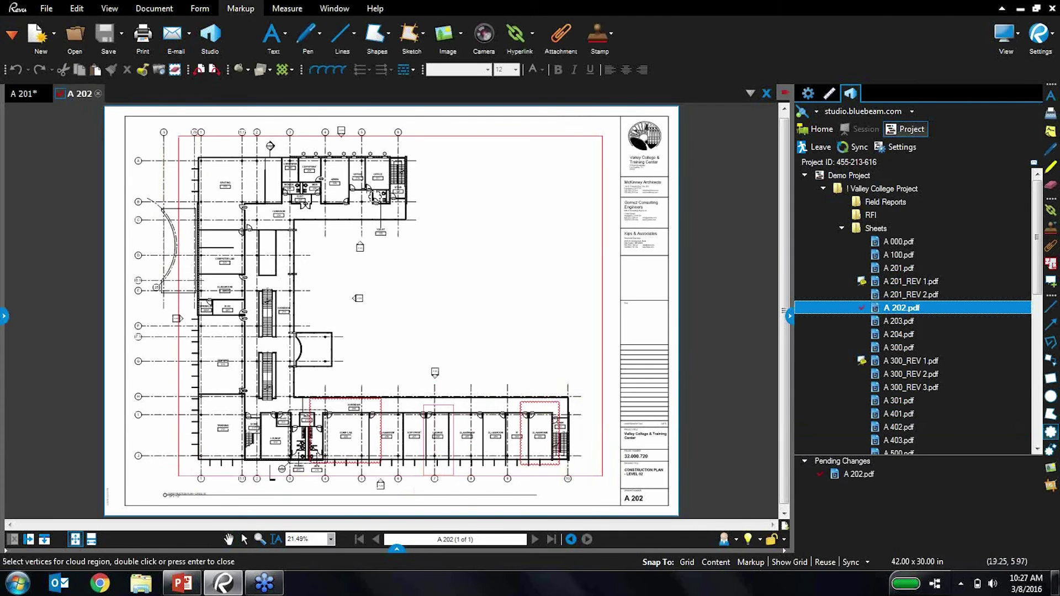
pyautogui.scroll(2, 357, 187)
pyautogui.moveTo(237, 108); pyautogui.dragTo(468, 238)
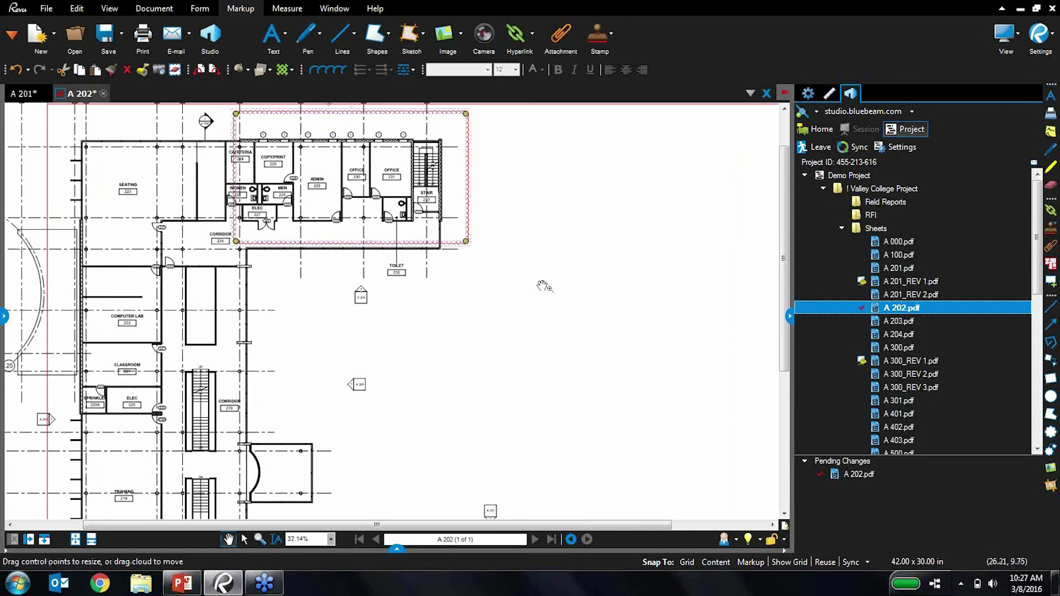
# Step: Check A 202 back in with the comment 'Here are my notes!'
pyautogui.click(59, 93)
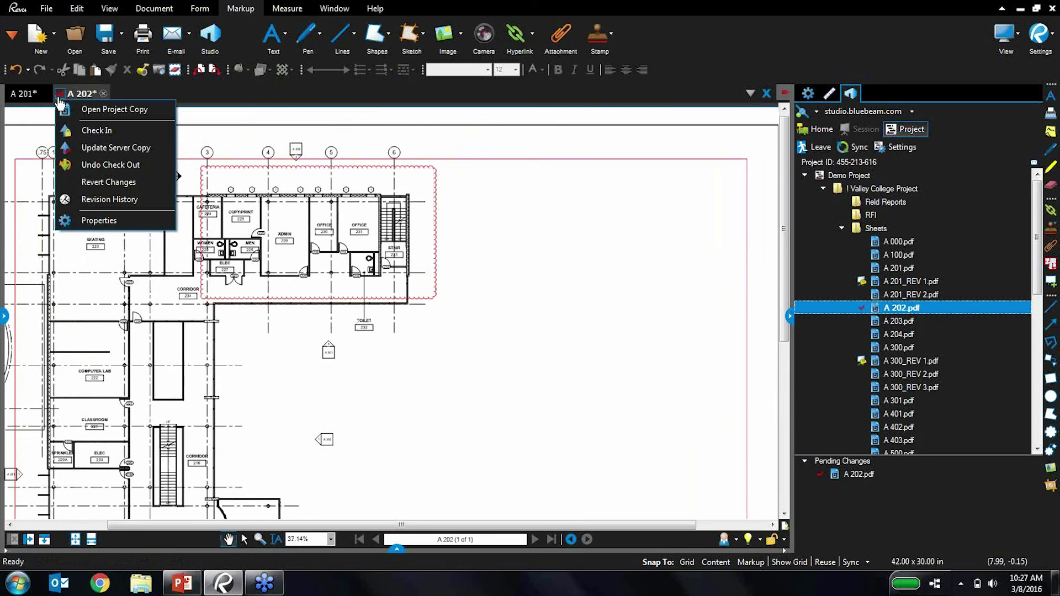
pyautogui.click(95, 131)
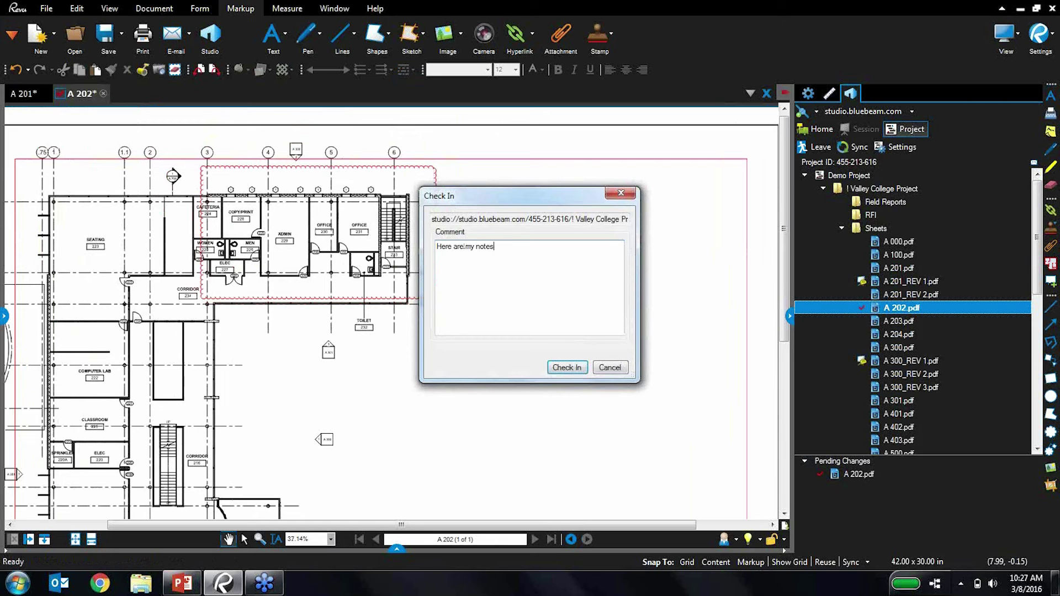
pyautogui.click(561, 368)
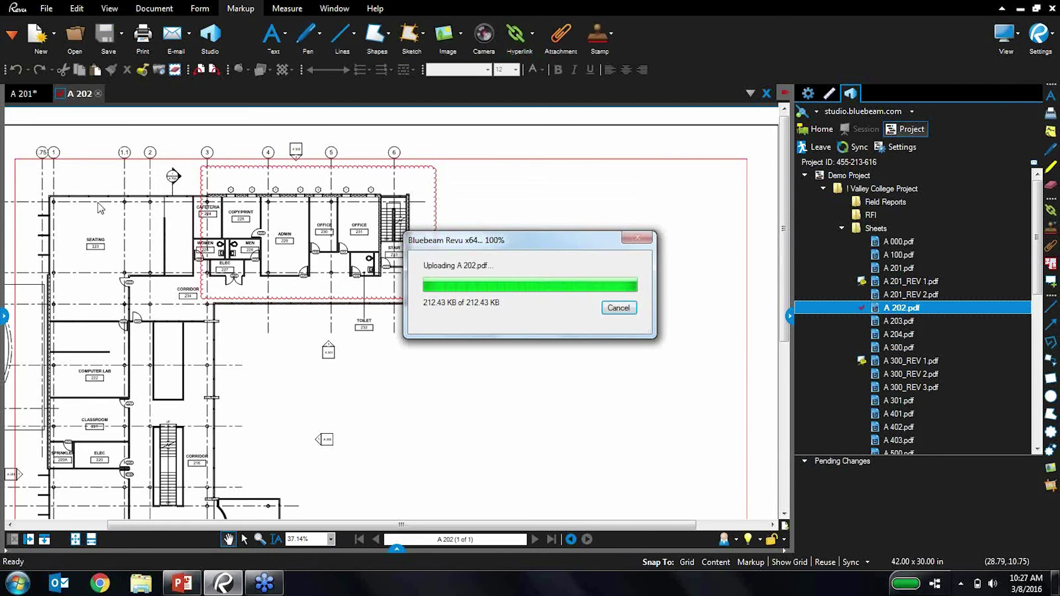
# Step: Review A 202's revision history at the 2/21/2014 revision, then close the A 202 sheet
pyautogui.click(61, 97)
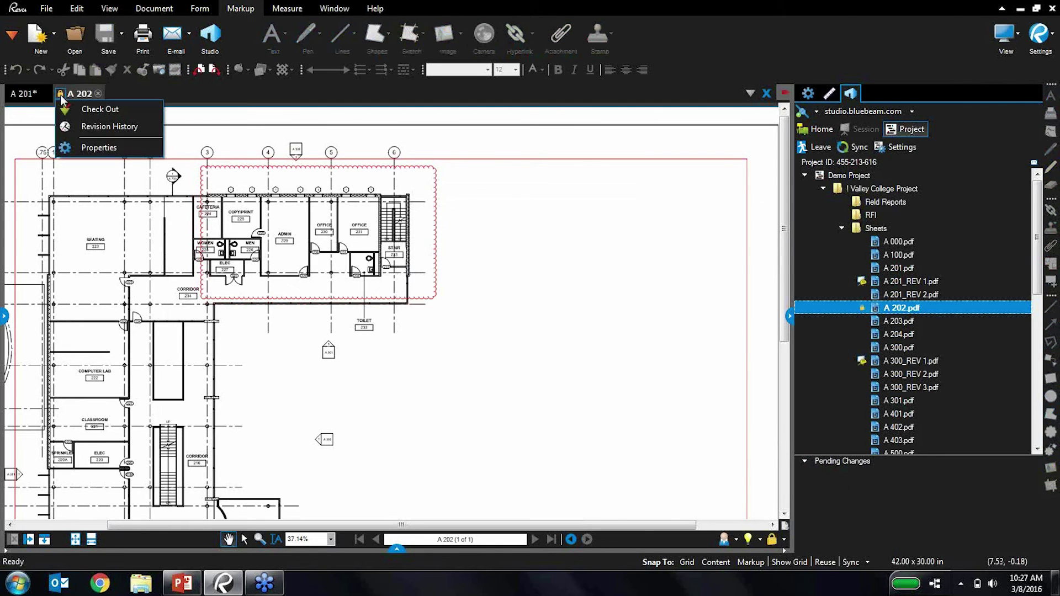
pyautogui.click(91, 126)
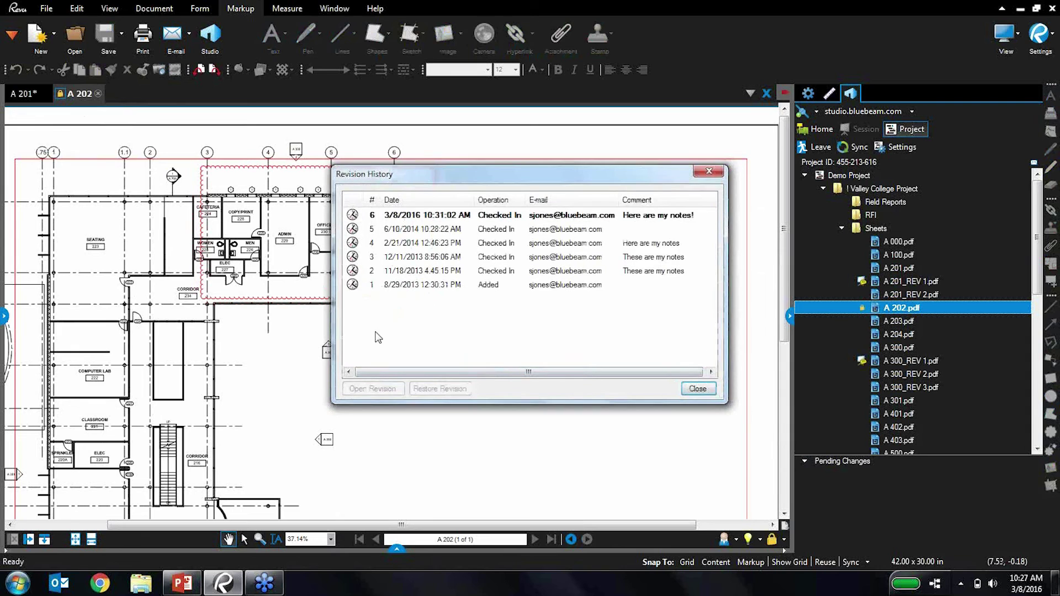
pyautogui.click(418, 245)
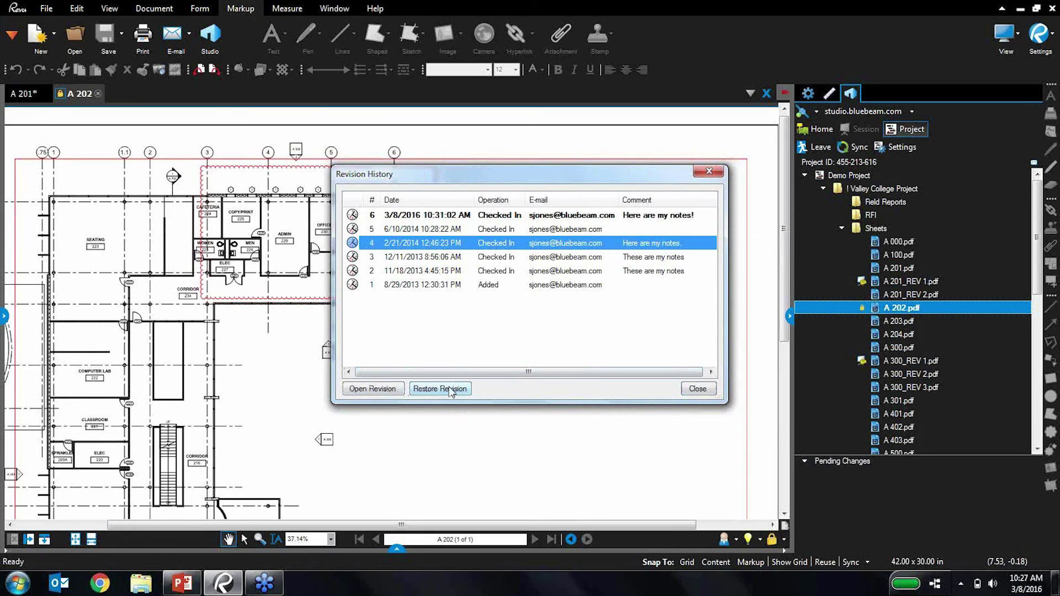
pyautogui.click(704, 389)
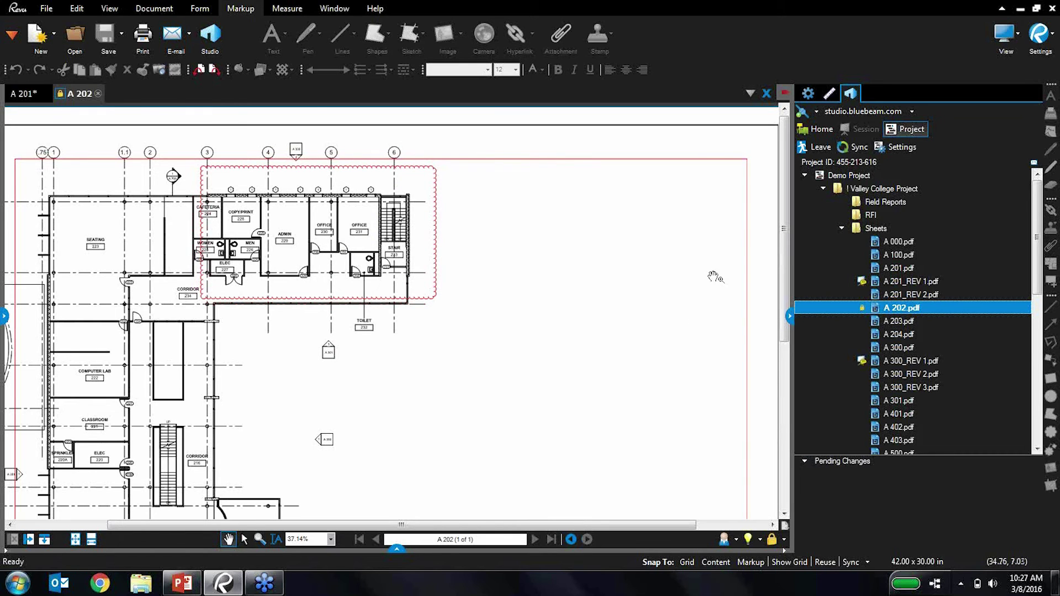
pyautogui.click(819, 147)
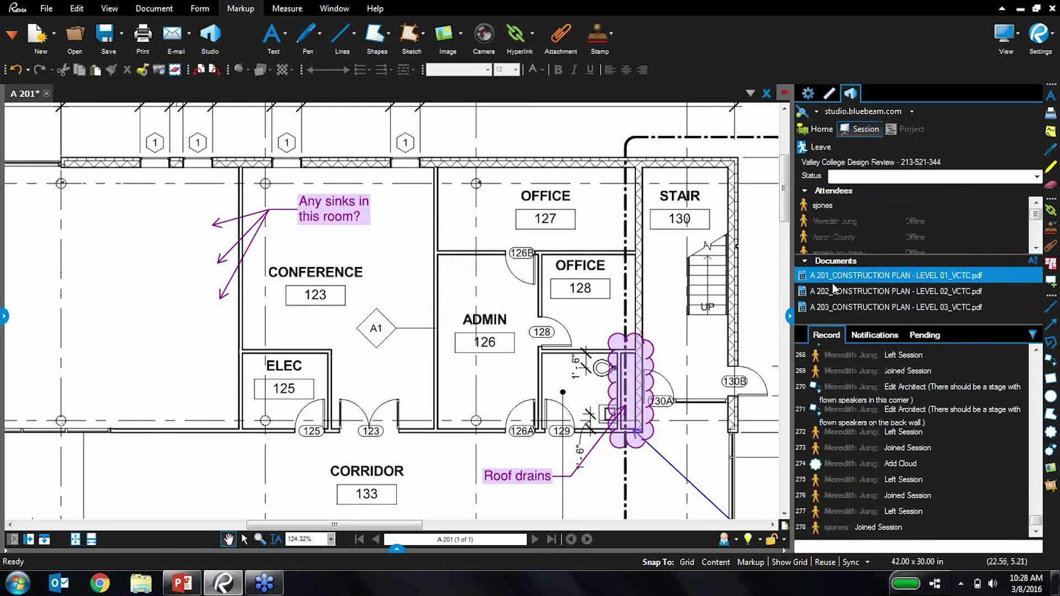
# Step: Open the session's A 201 plan, zoom out to the stair area, and inspect the Add Cloud record
pyautogui.doubleClick(844, 276)
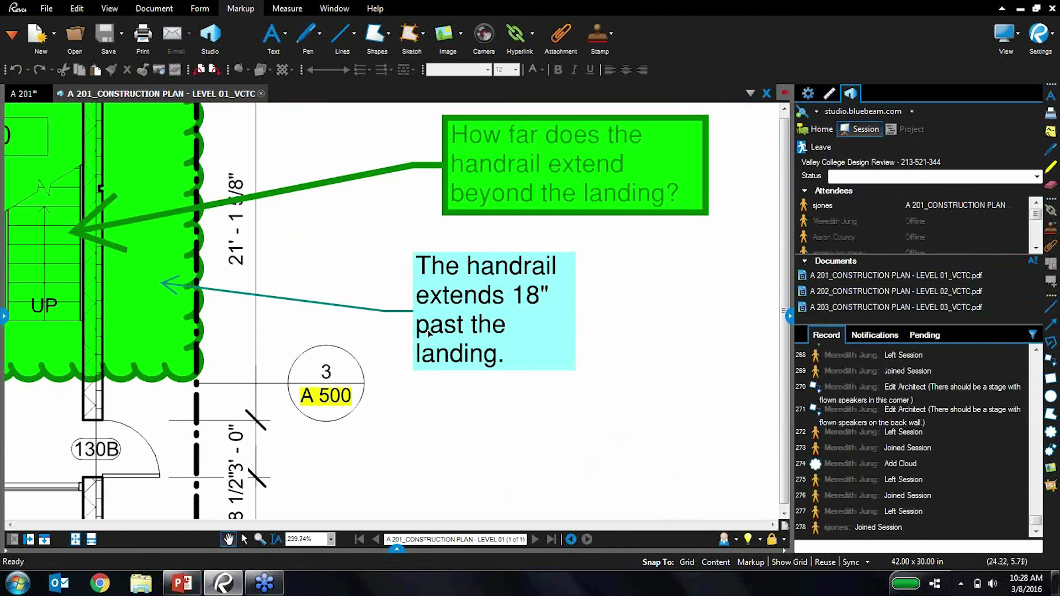
pyautogui.scroll(-5, 395, 293)
pyautogui.moveTo(394, 158); pyautogui.dragTo(611, 219)
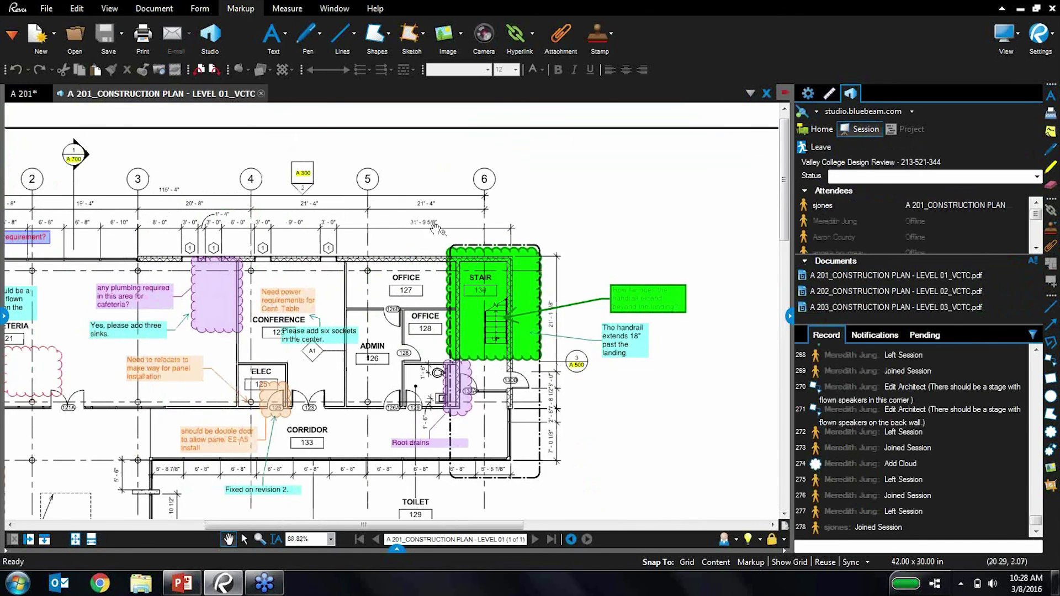
pyautogui.scroll(-1, 441, 227)
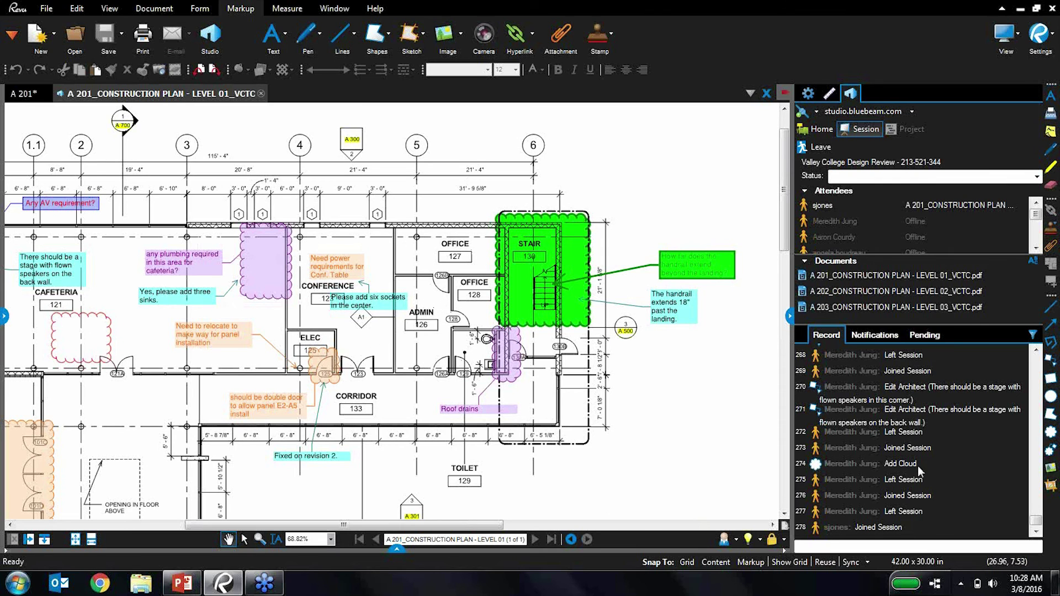
pyautogui.click(901, 465)
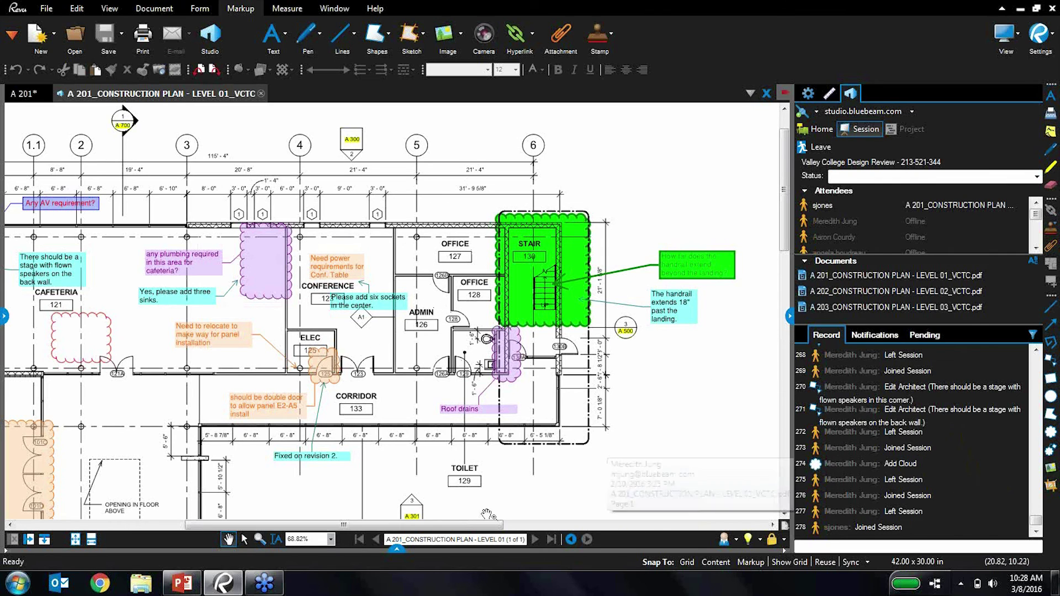
pyautogui.click(396, 548)
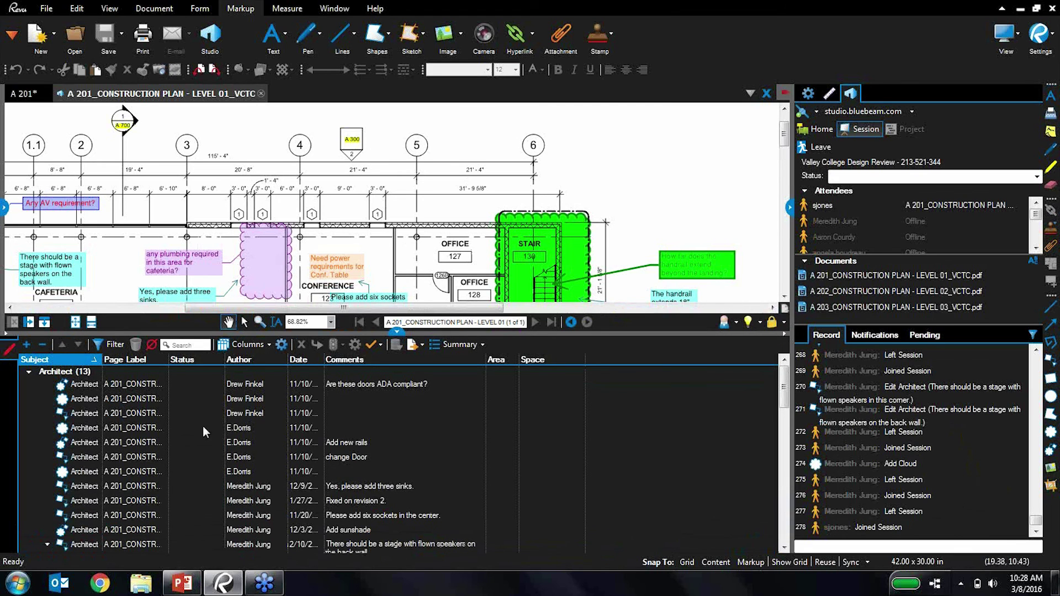
pyautogui.click(397, 332)
pyautogui.click(405, 330)
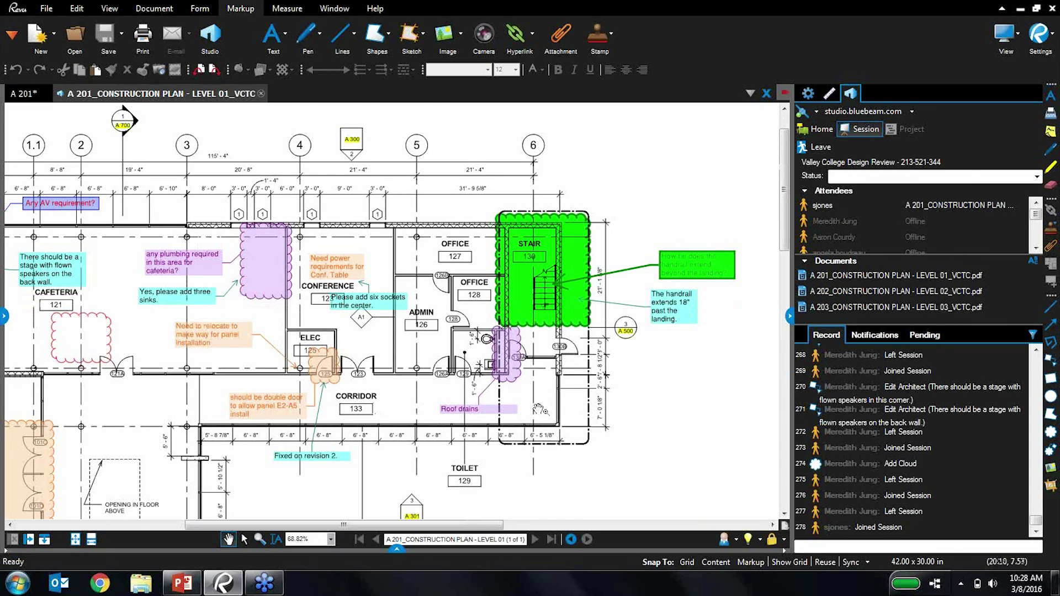
pyautogui.moveTo(888, 411)
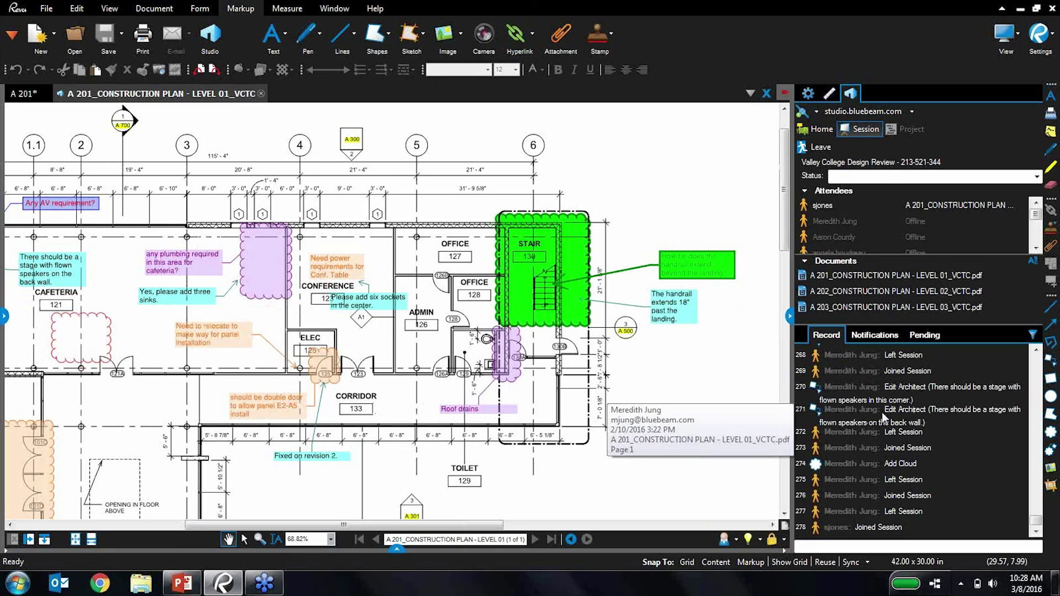